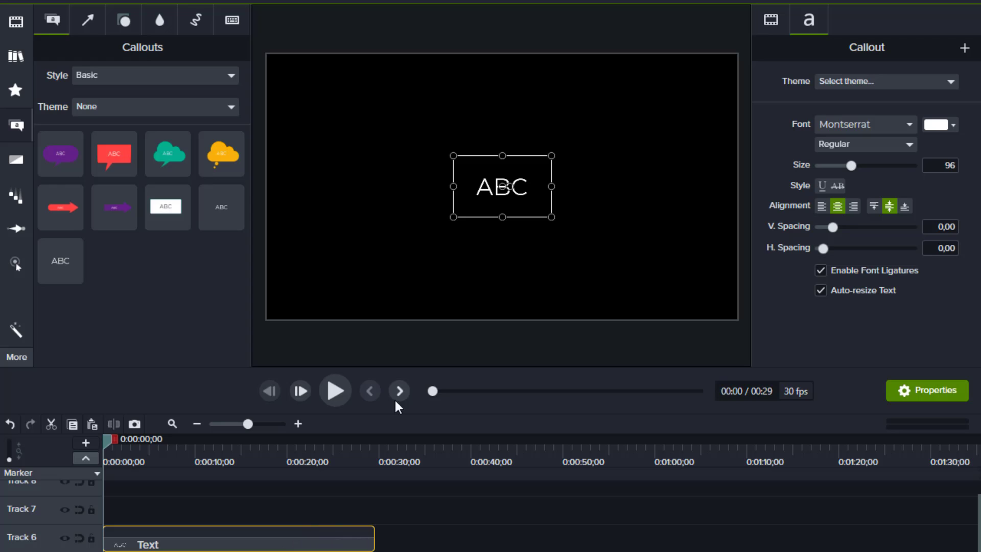
- Stretch the ABC text callout over the whole canvas and replace its text with PAPABRO in the NEON font
drag(452, 216, 267, 320)
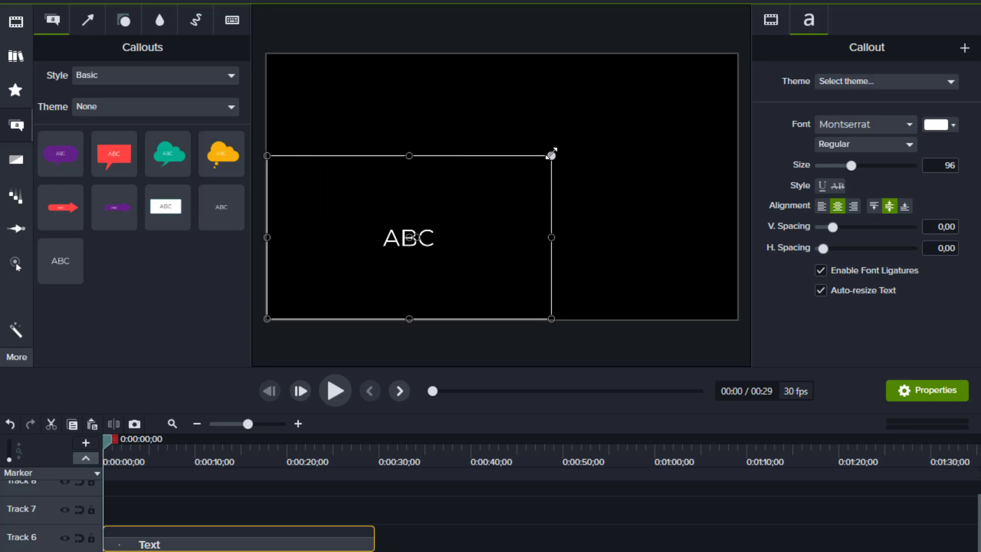
drag(551, 155, 737, 54)
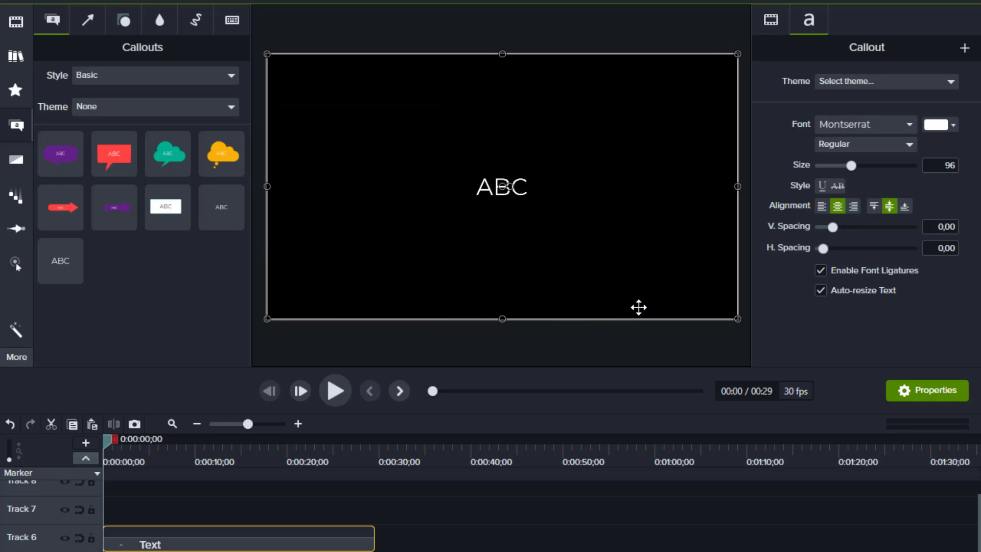
double_click(514, 190)
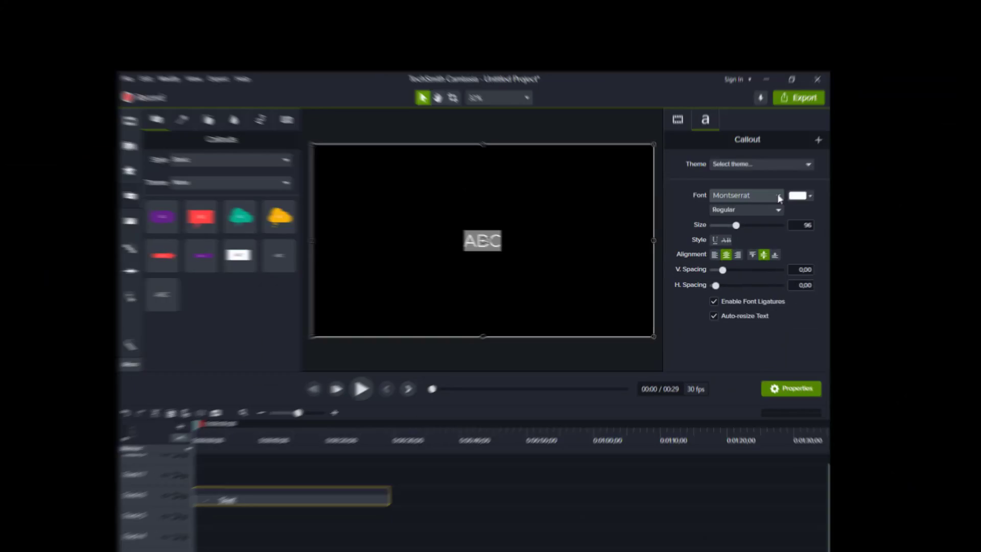
click(779, 196)
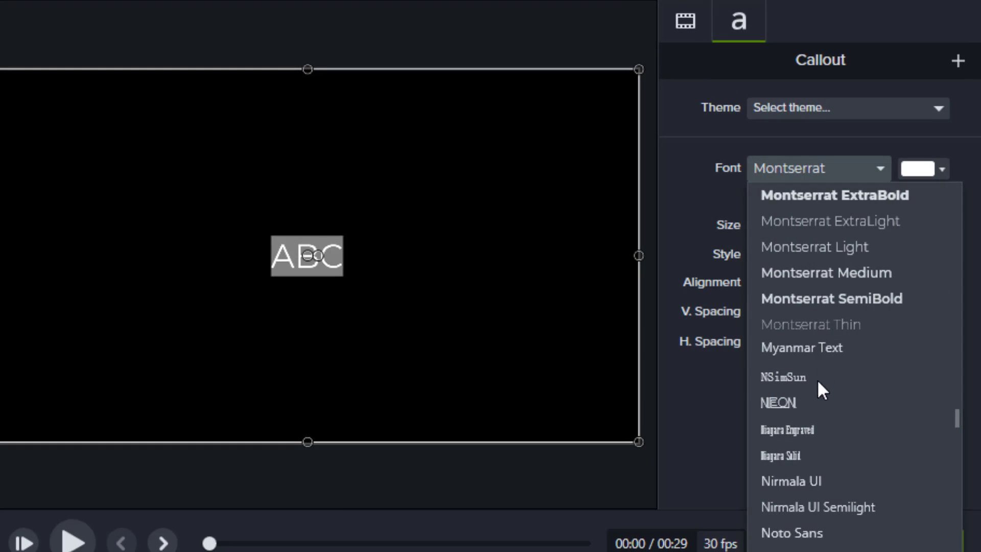
click(816, 402)
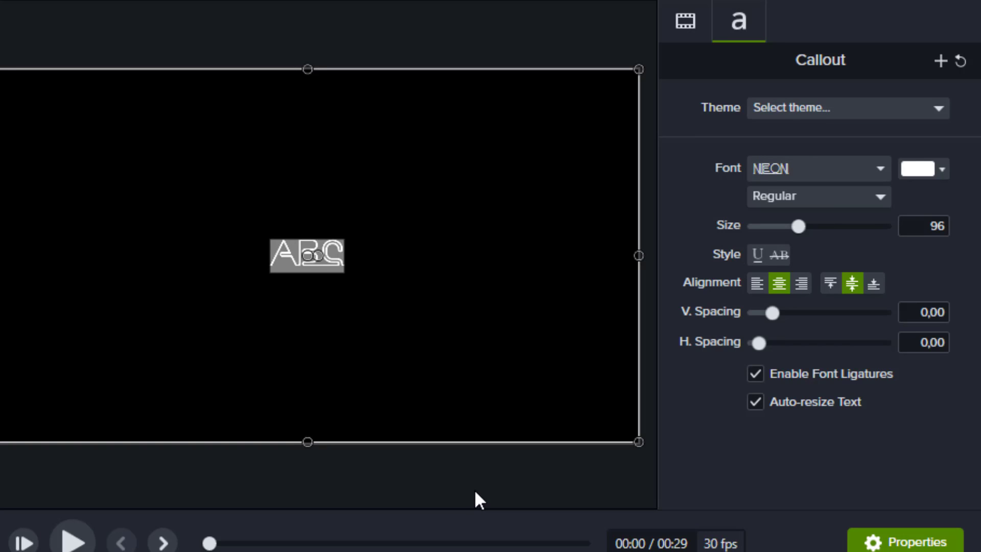
text(PAPABRO)
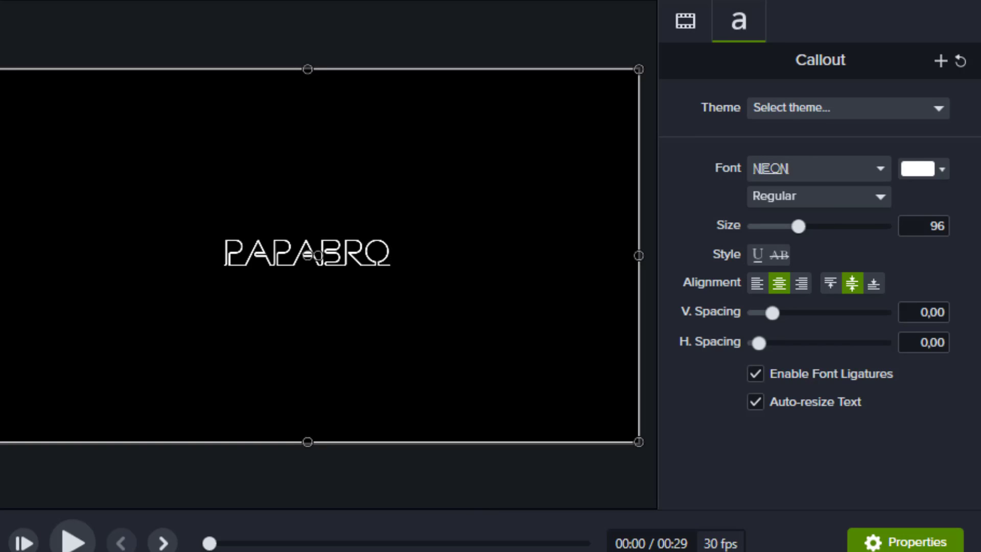
- Colour the PAPABRO text red (#FB0202) and set its font size to 200
drag(391, 255, 226, 254)
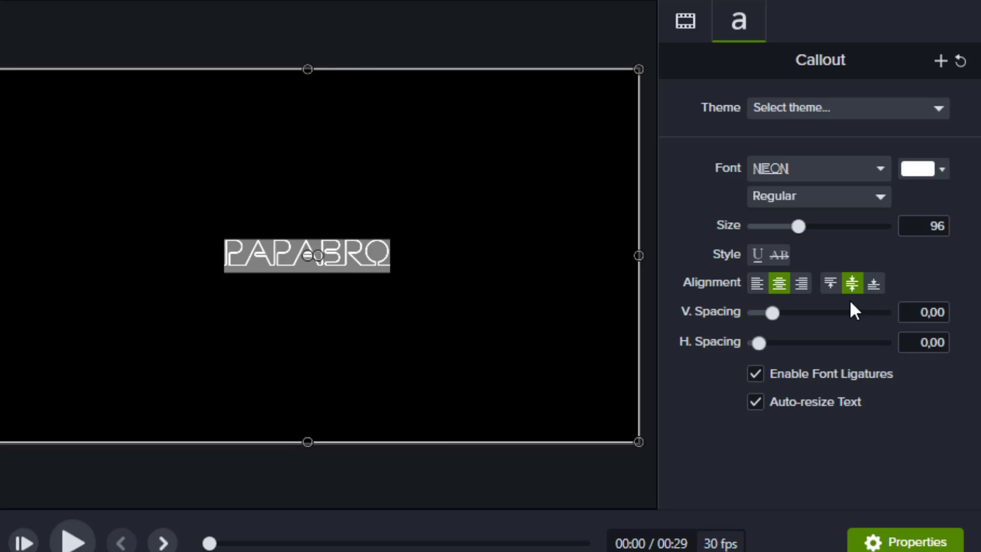
click(929, 168)
click(904, 262)
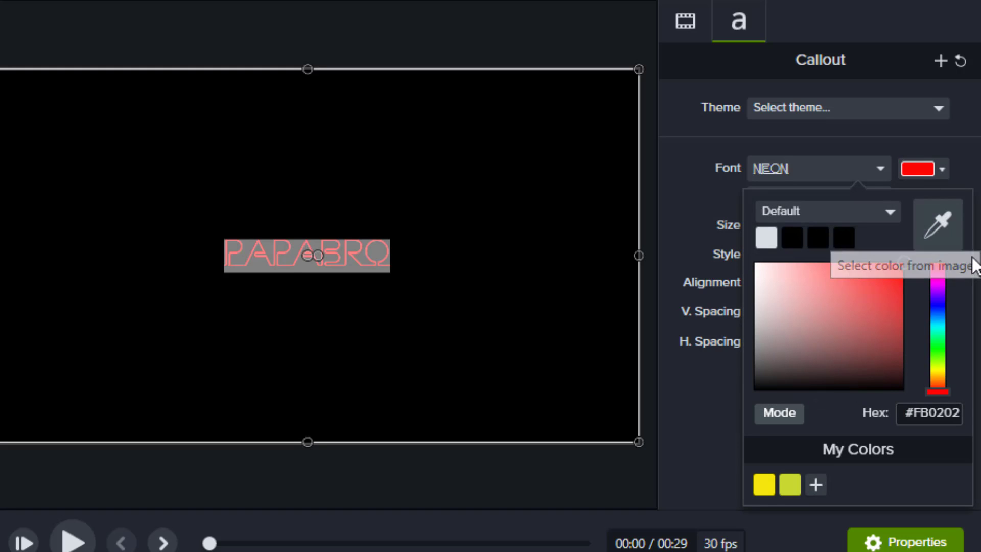
click(975, 286)
click(938, 225)
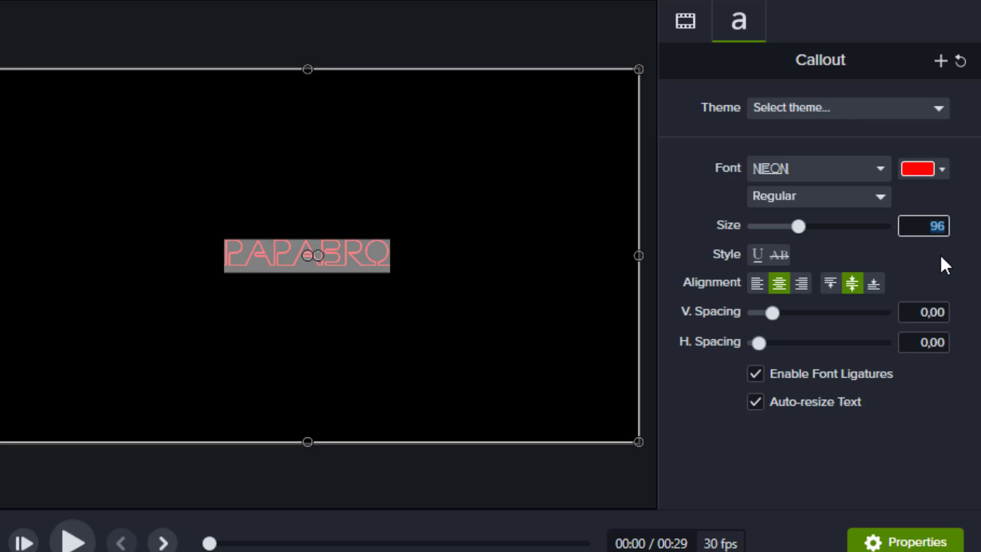
text(200)
click(801, 442)
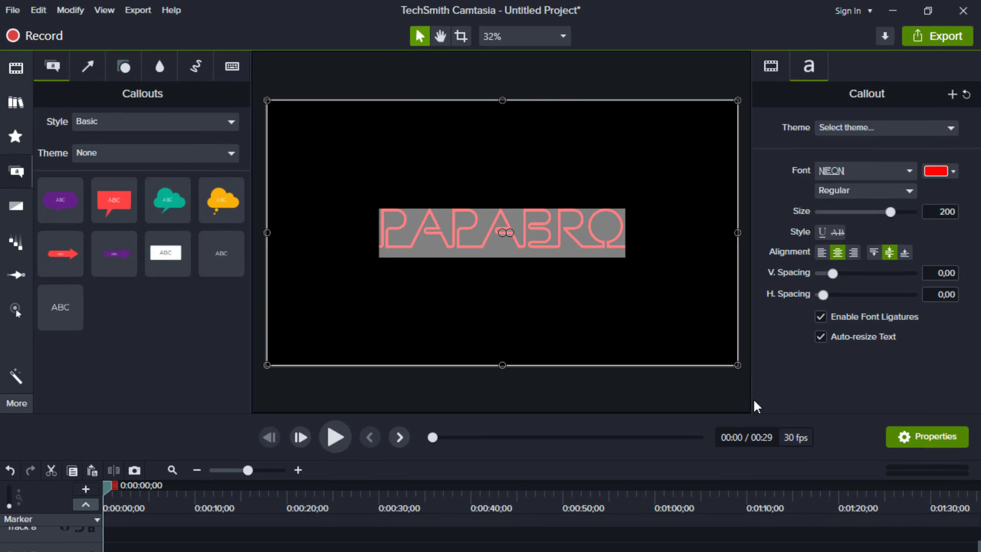
click(686, 405)
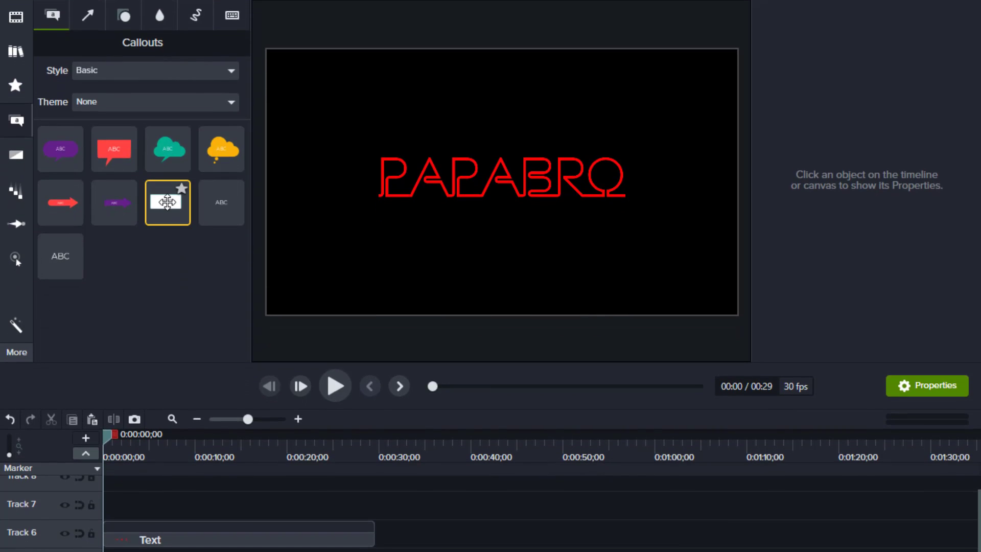
- Add the white rectangle callout at the start of Track 7 and delete its ABC text
drag(167, 202, 99, 499)
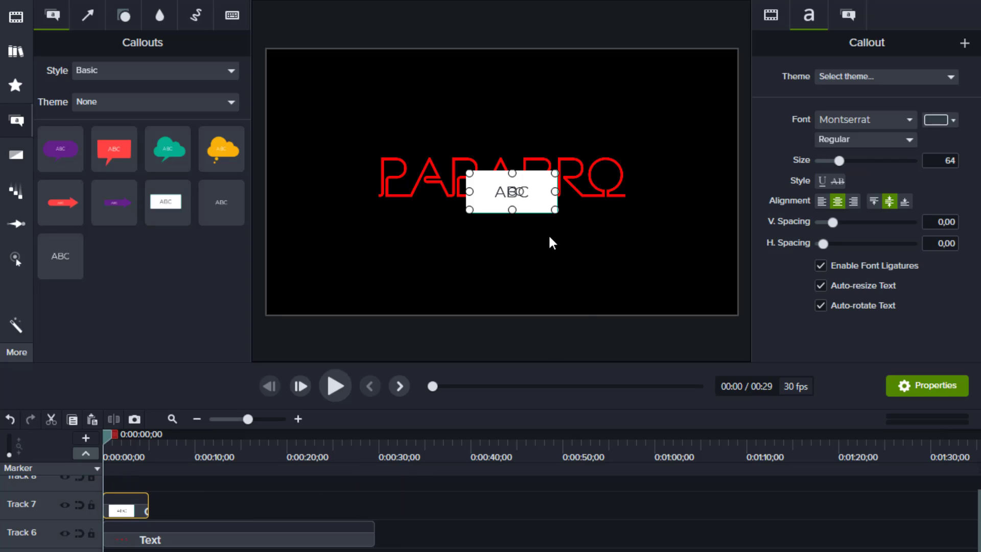
double_click(523, 191)
key(BackSpace)
- Reshape the white rectangle into a tall, thin, slanted bar and place it just before the first letter of PAPABRO
drag(513, 176, 513, 139)
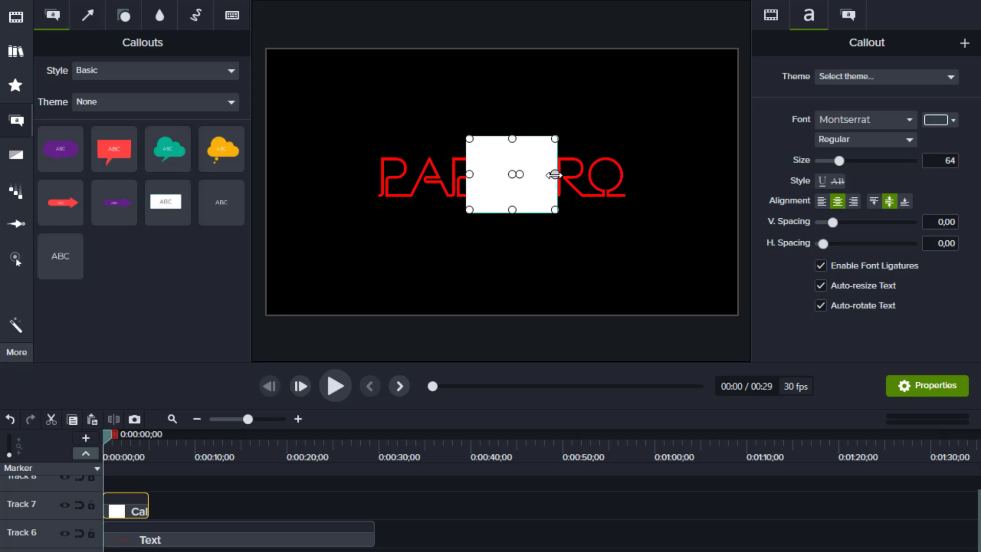
drag(554, 175, 485, 176)
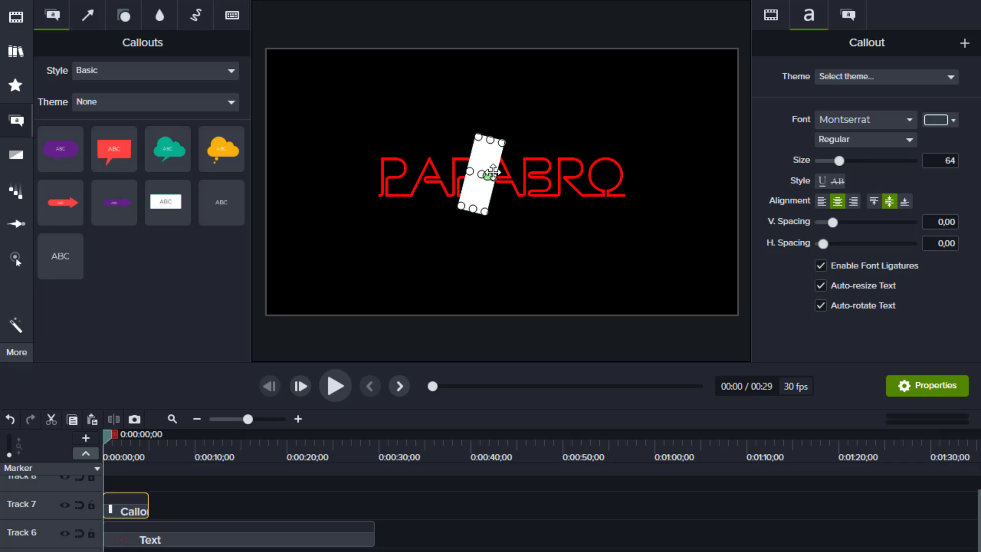
drag(491, 176, 330, 162)
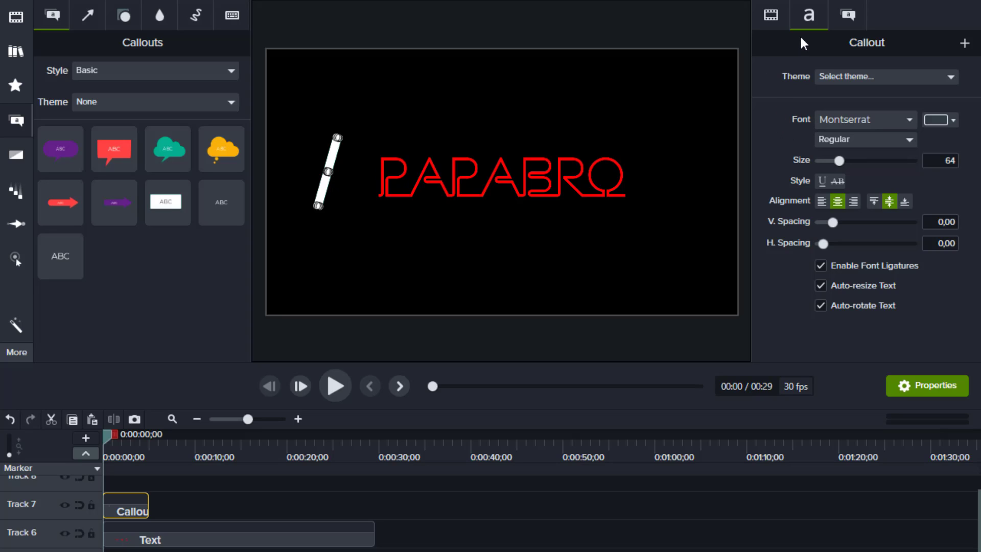
- Try to set the bar callout's font colour to near-white
click(936, 120)
click(821, 188)
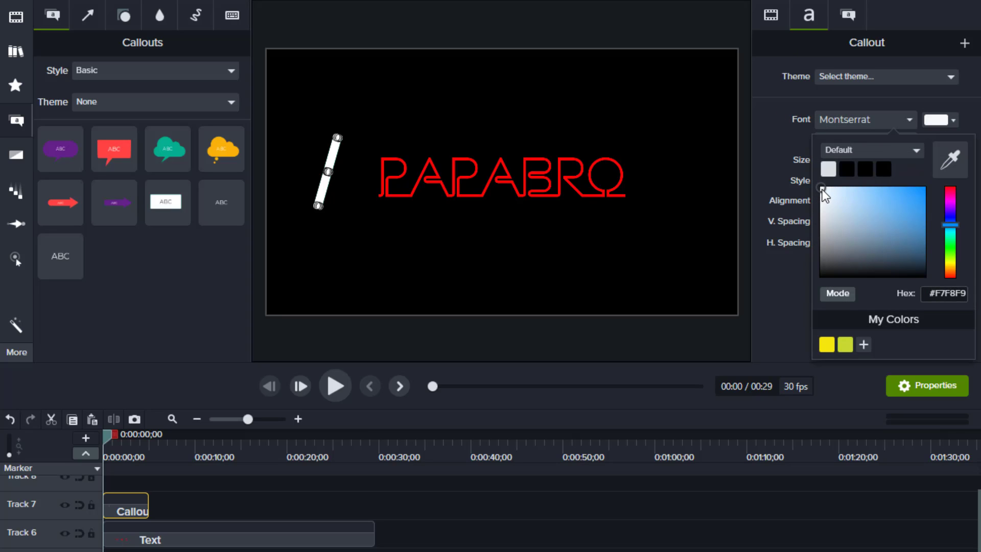
drag(821, 187, 823, 189)
click(787, 281)
click(372, 225)
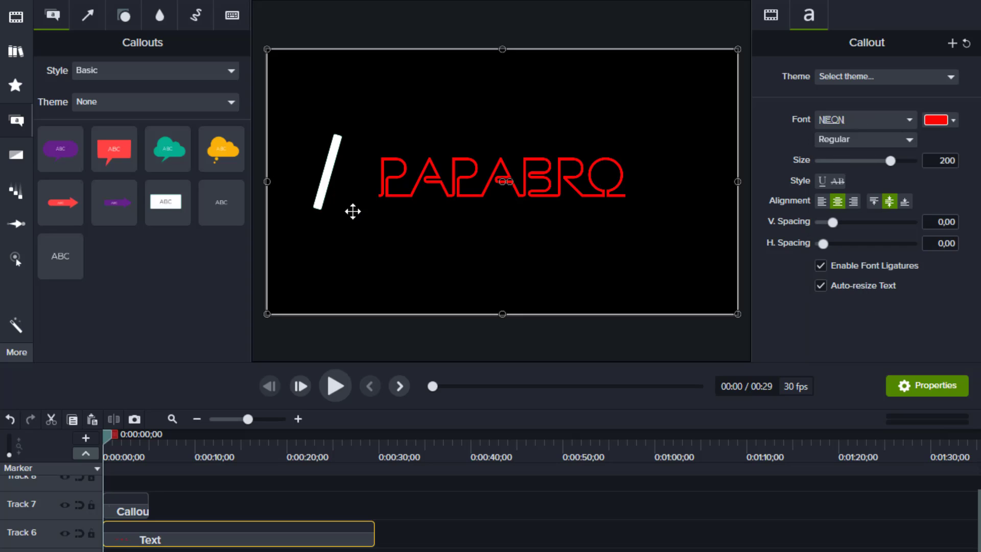
- Add a Custom animation to the bar's clip on Track 7 and extend it to the end of the clip
click(328, 175)
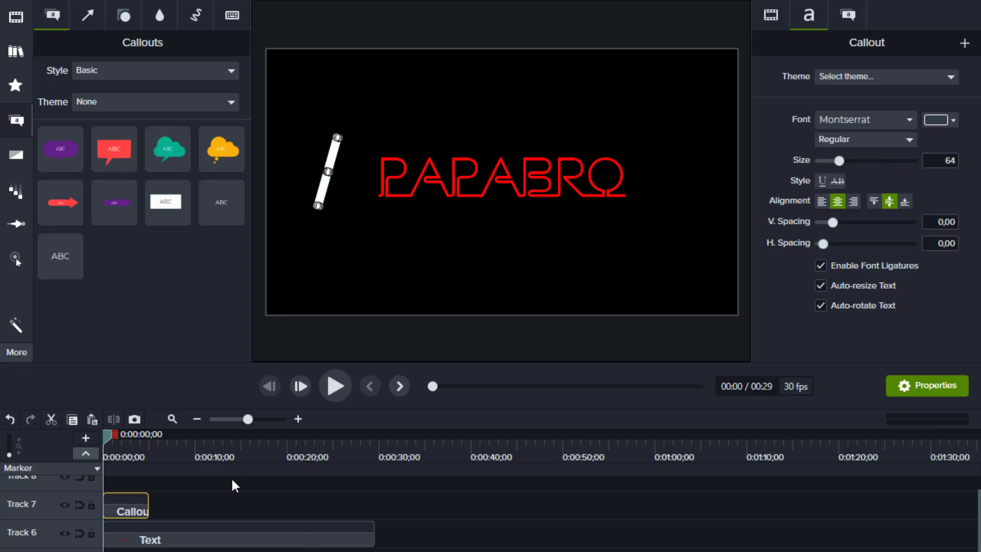
click(298, 419)
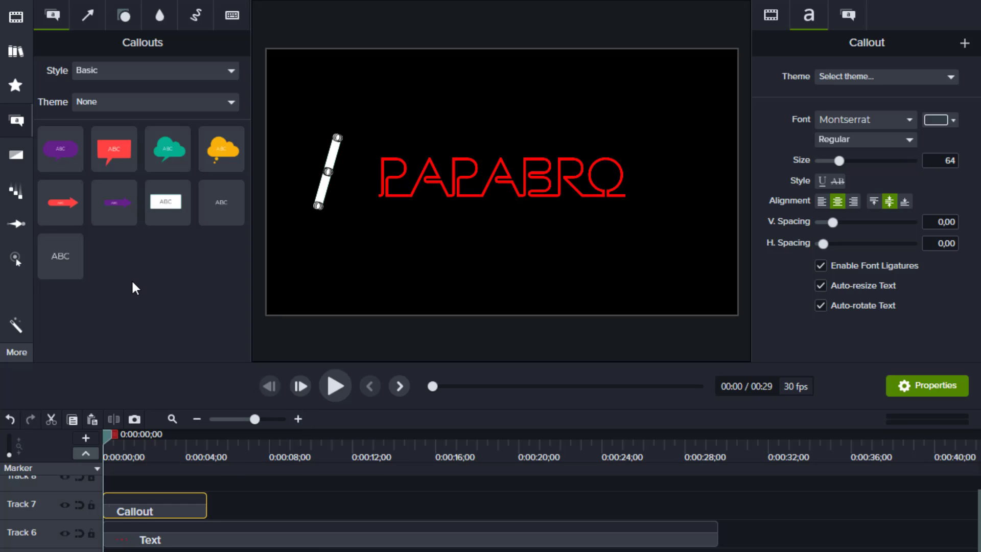
click(19, 227)
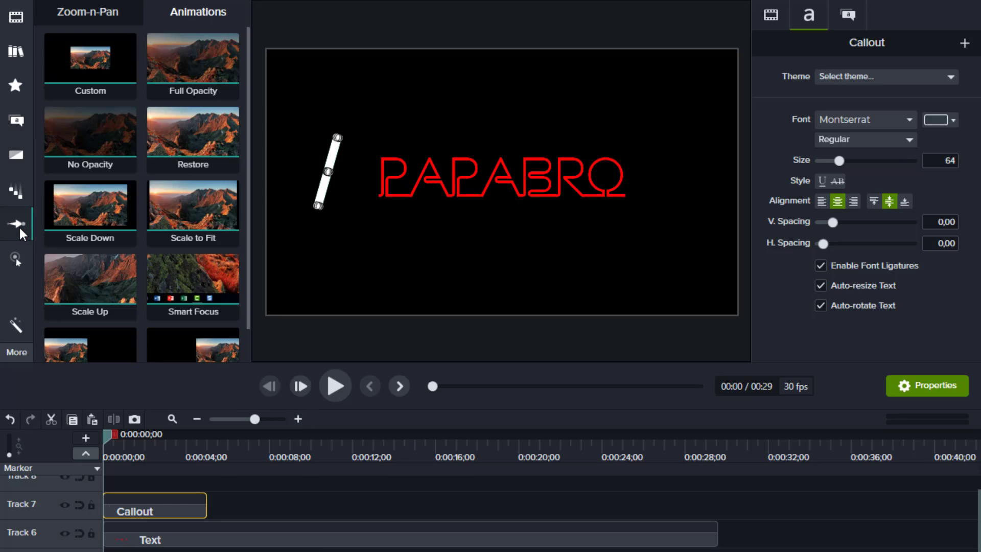
drag(64, 69, 120, 512)
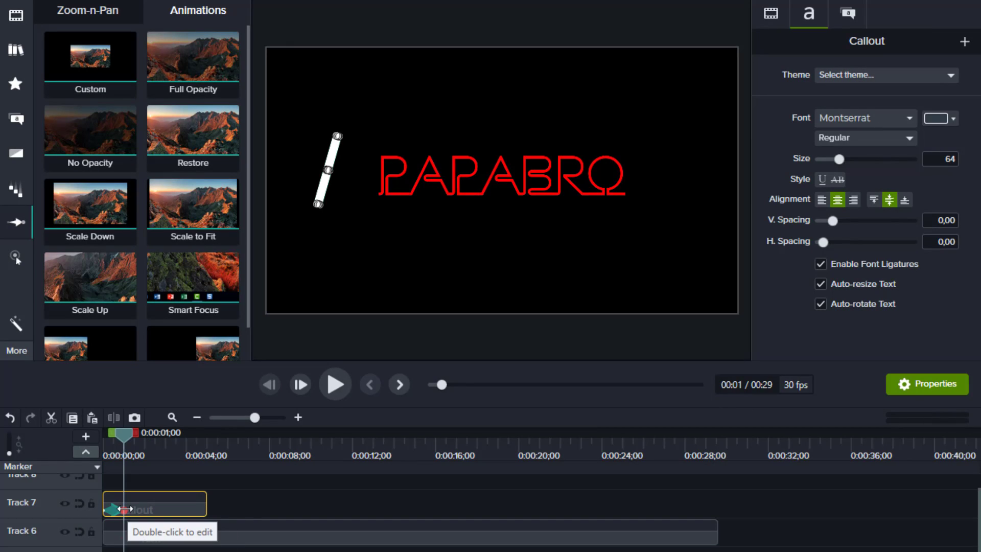
drag(125, 508, 208, 512)
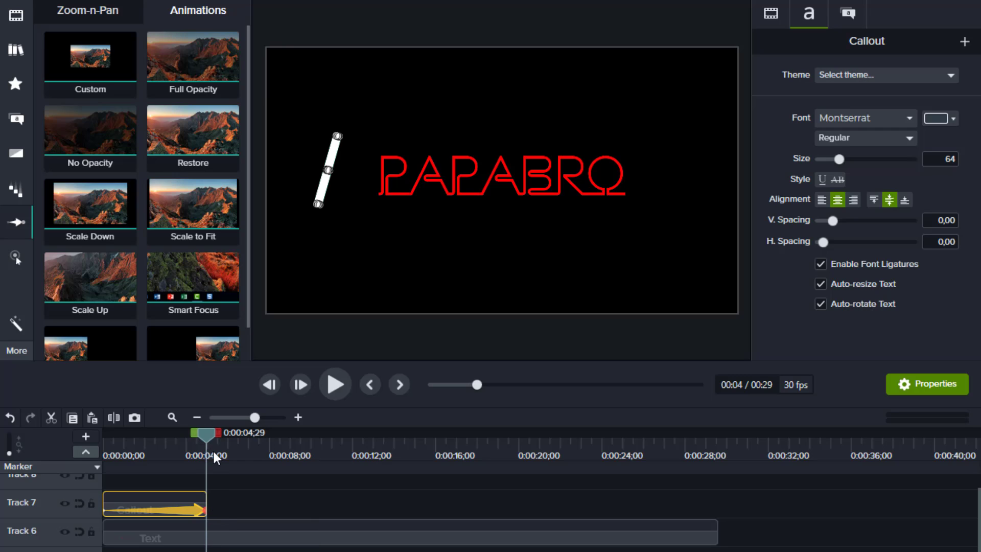
- At the end of the animation, move the white bar across the text to just past the last letter of PAPABRO
click(371, 385)
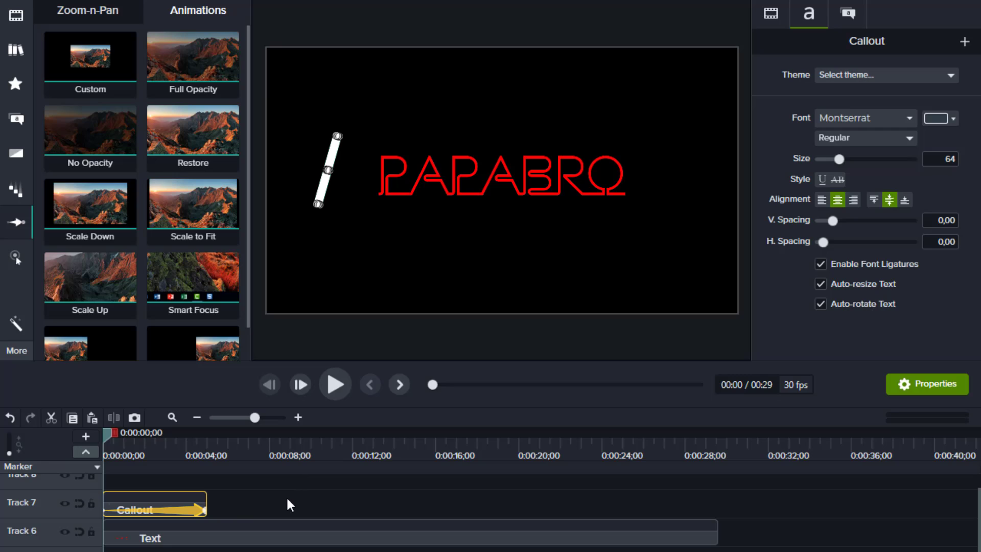
click(190, 511)
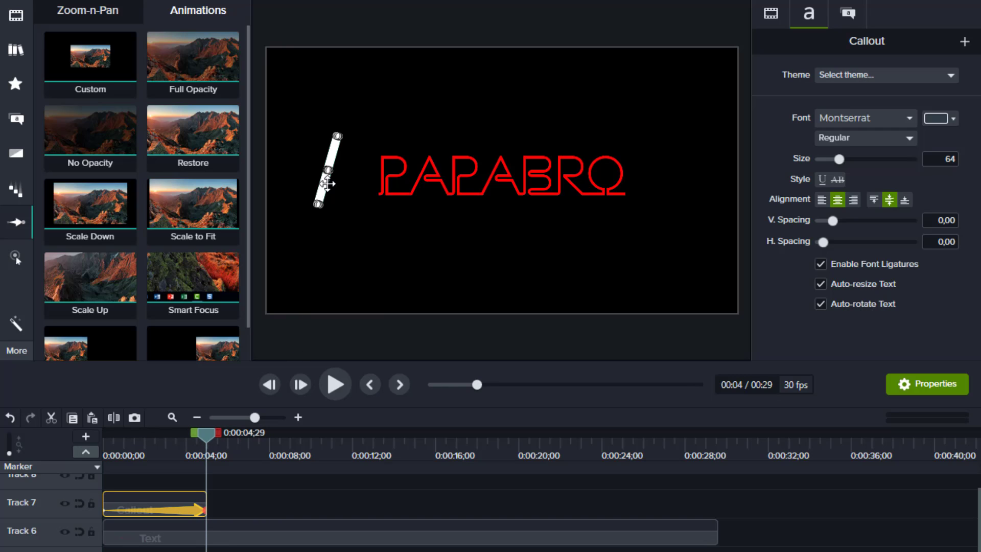
drag(327, 181, 672, 188)
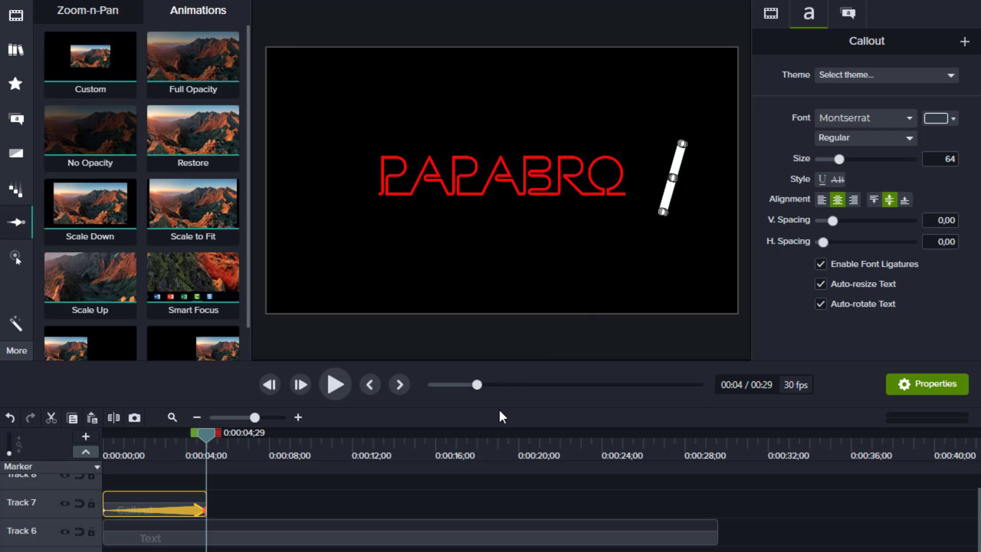
- Play back the bar's sweep from the start, then stop and move the playhead back into the clip
click(368, 386)
click(341, 388)
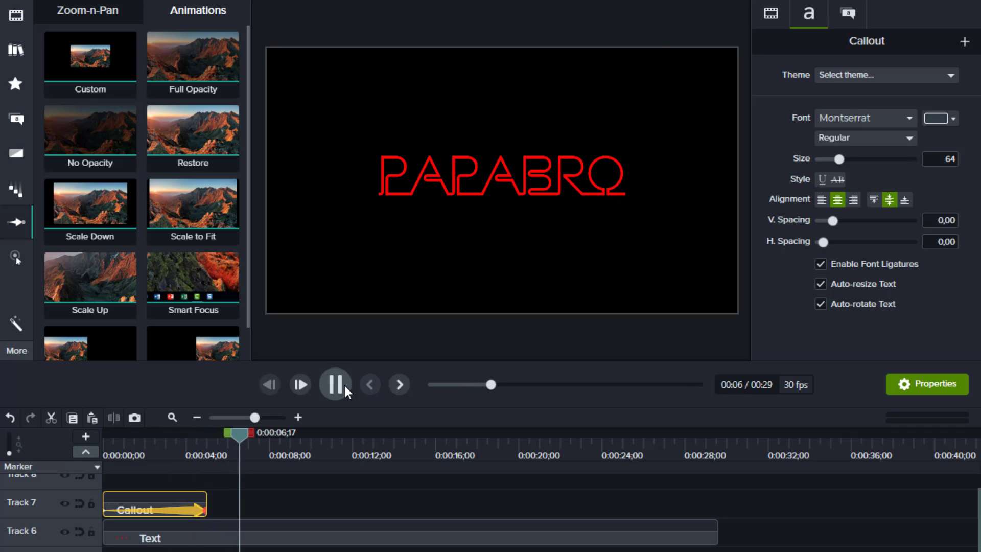
click(342, 389)
drag(242, 432, 109, 432)
- Add Clip Speed to the bar's clip on Track 7 and set the speed to 2x
right_click(144, 508)
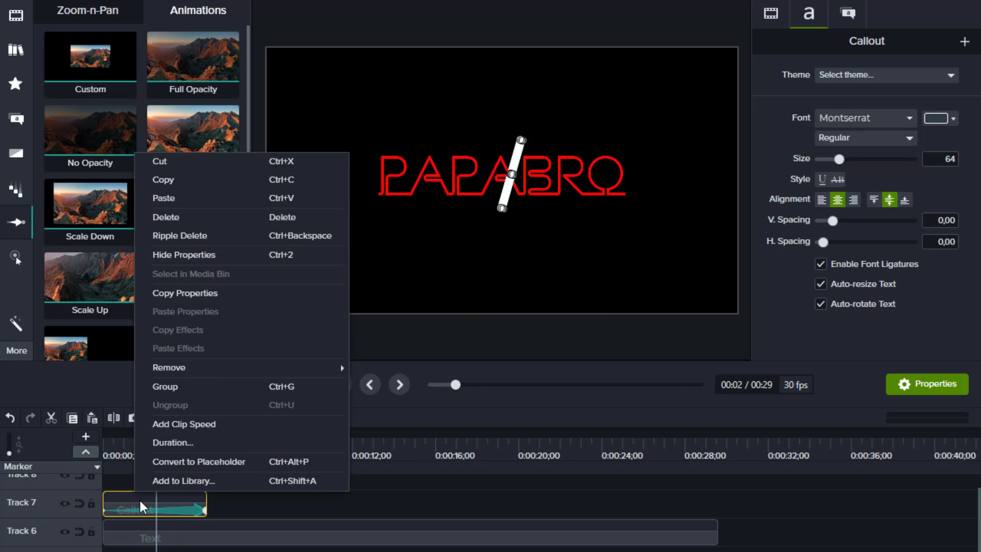
click(247, 424)
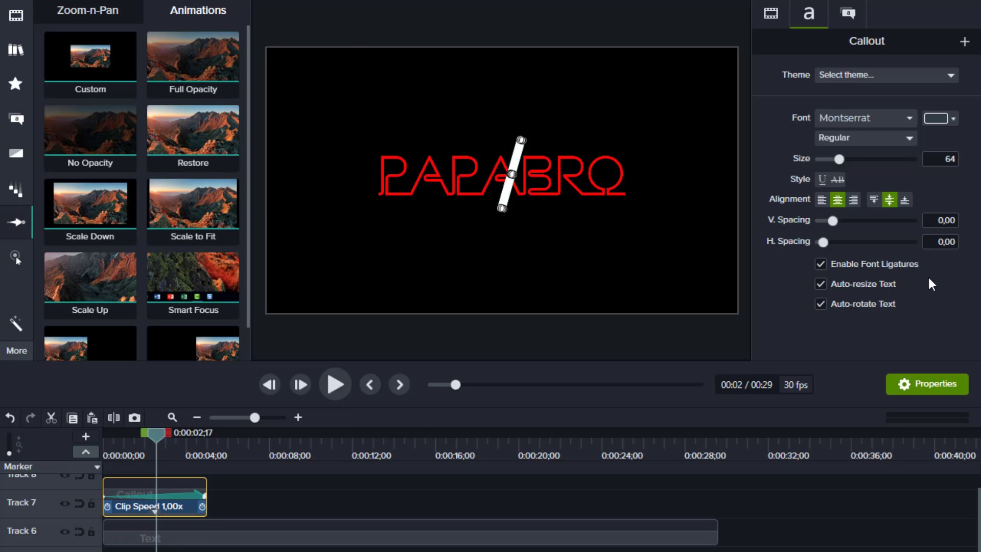
click(777, 19)
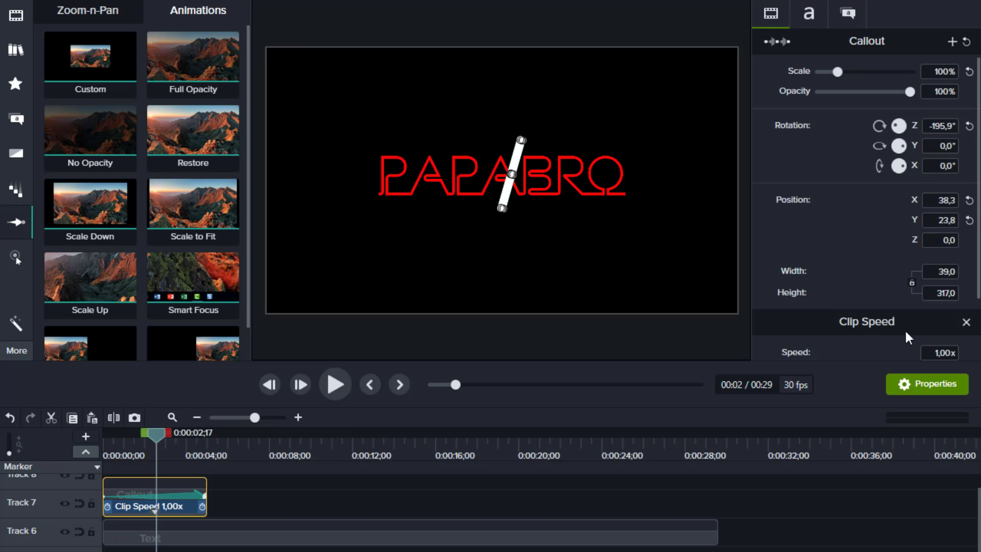
click(945, 358)
text(2x)
key(Return)
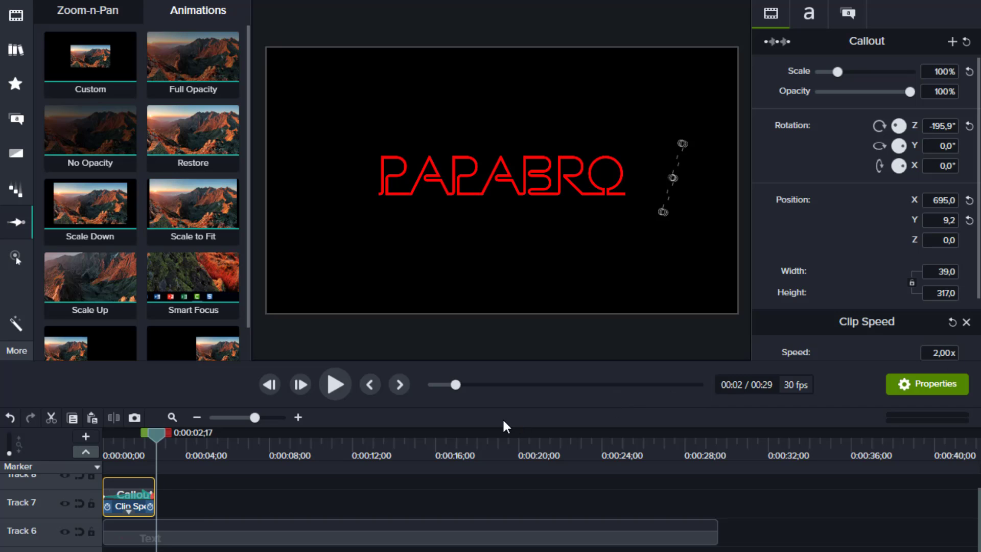
- Check the start of the sped-up bar animation and return the playhead to 0:00:00;00
click(370, 384)
key(Escape)
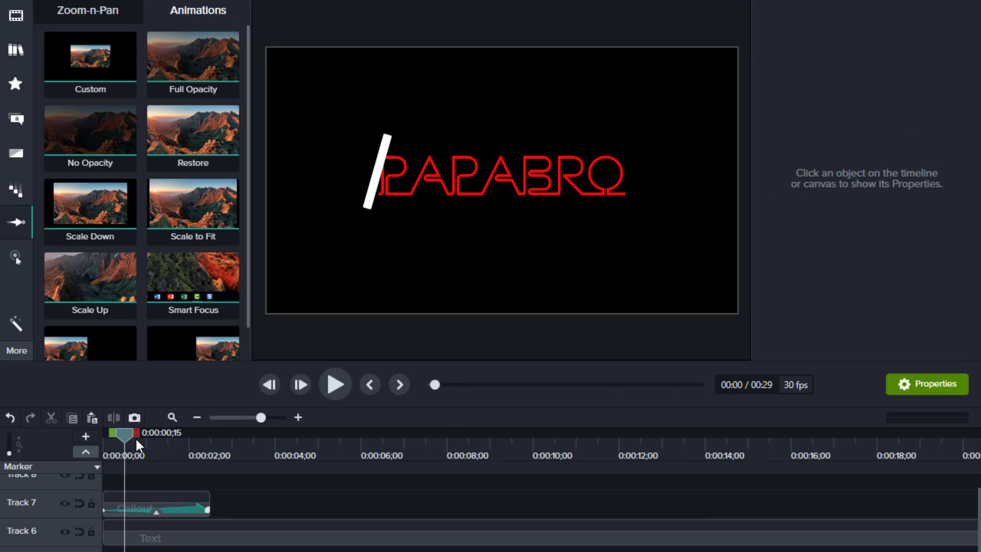
drag(138, 446, 104, 437)
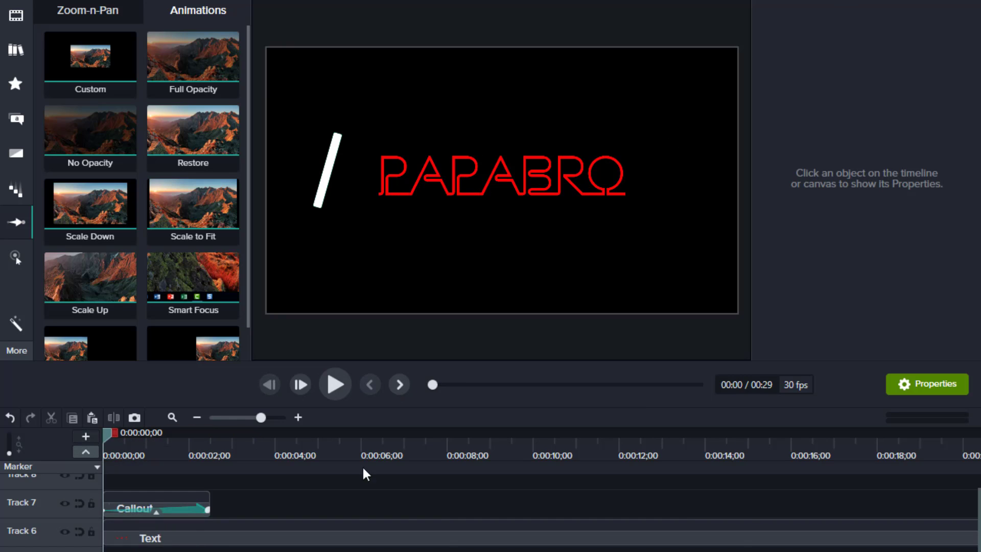
- Copy the bar's callout clip on Track 7
scroll(514, 503, up, 1)
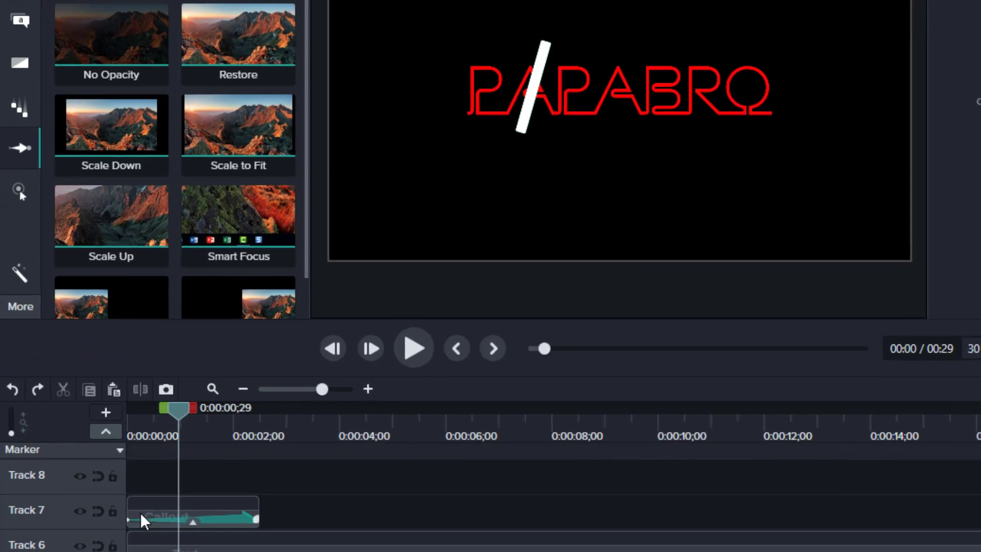
click(116, 524)
right_click(116, 524)
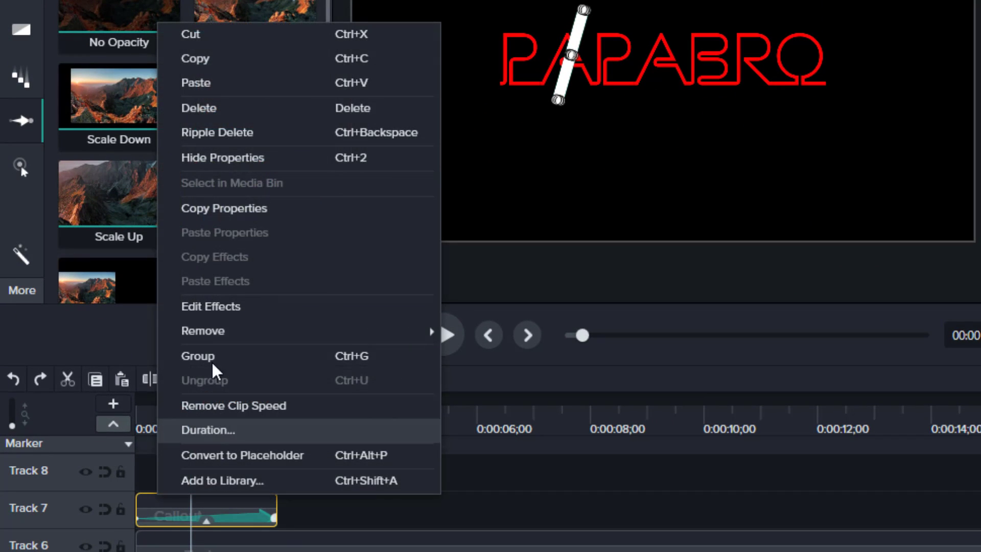
click(253, 63)
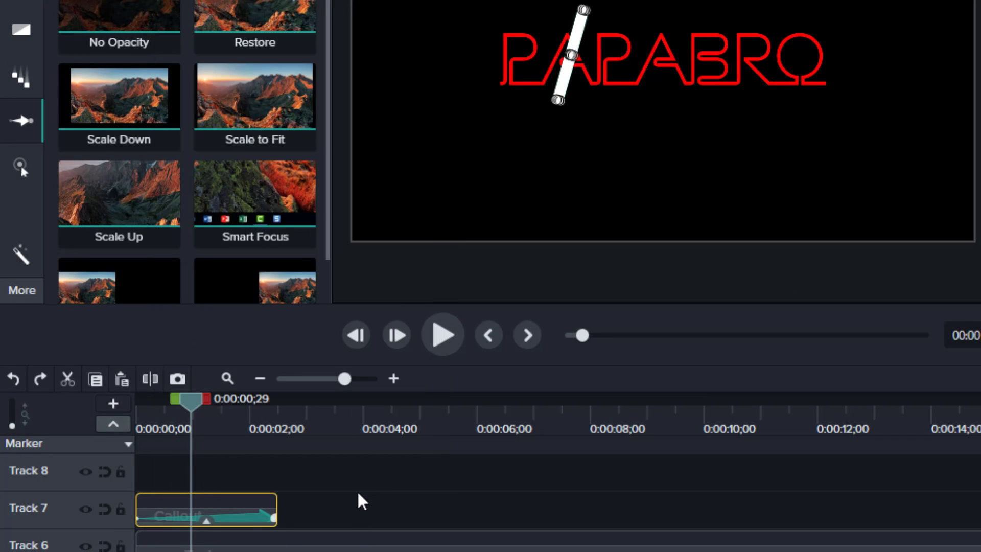
- Paste the copied callout clip and place it on Track 8 so it starts just after 0:00:01;07, overlapping the Track 7 clip
right_click(335, 518)
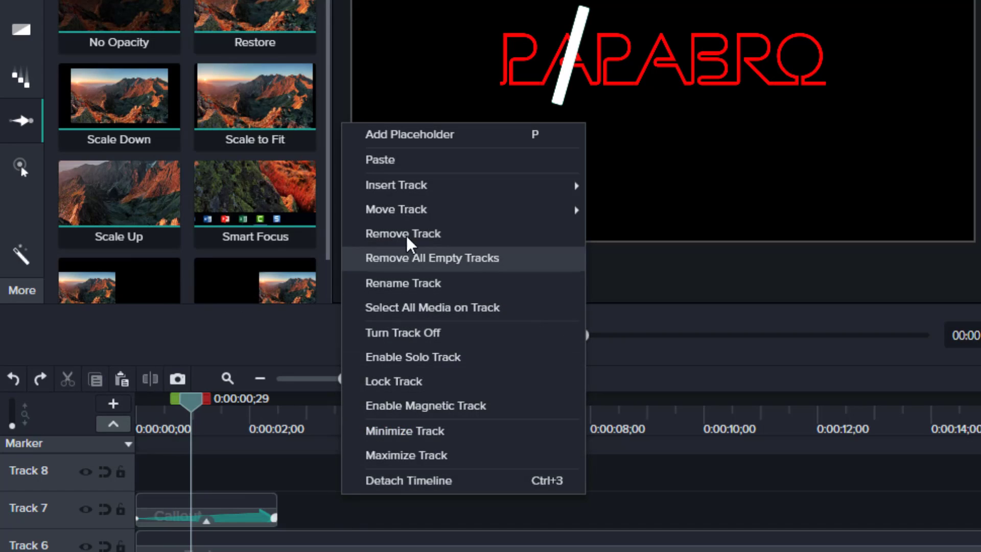
click(407, 161)
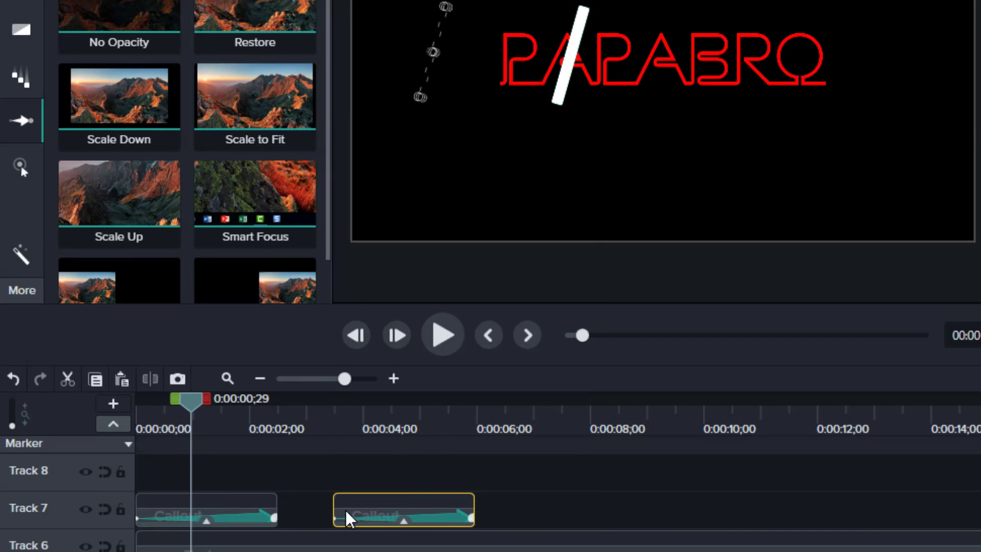
drag(346, 516, 223, 483)
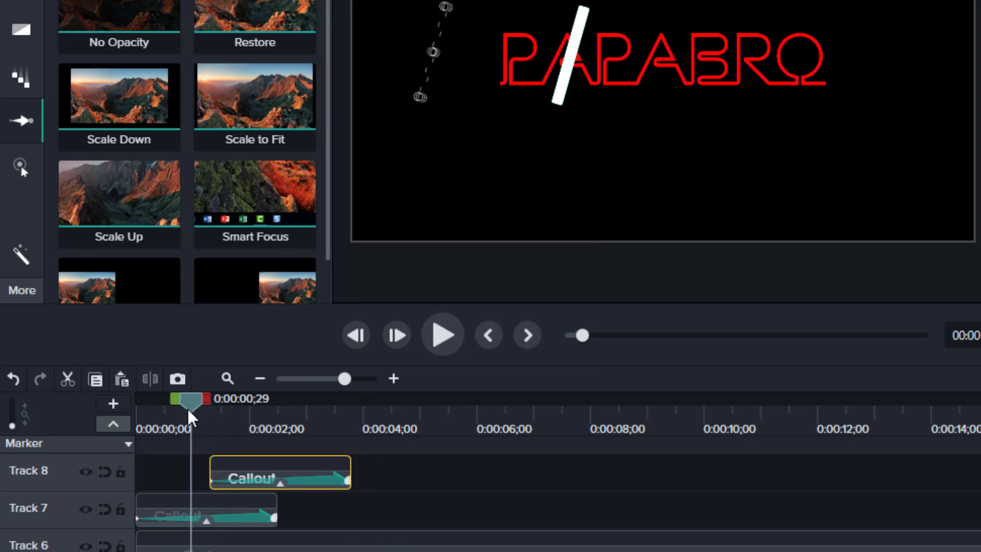
- Check the bar's position at 0:00:01;07 and play back both overlapping sweeps from the start
drag(192, 404, 206, 404)
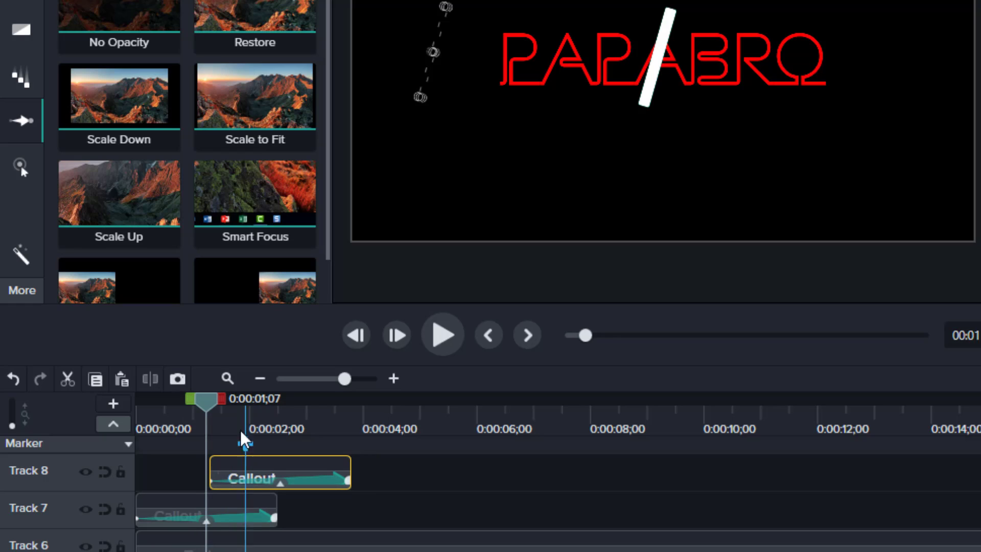
drag(212, 404, 136, 420)
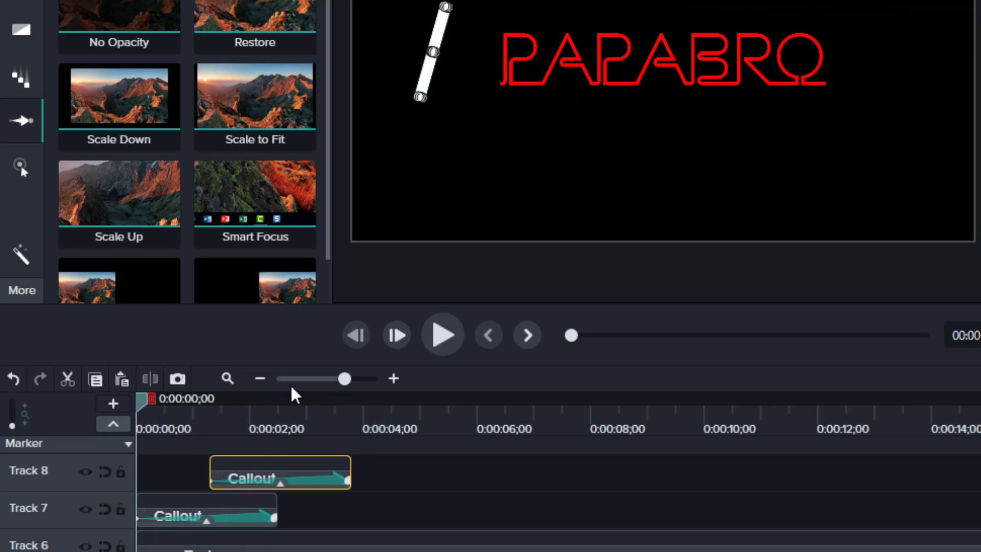
click(438, 338)
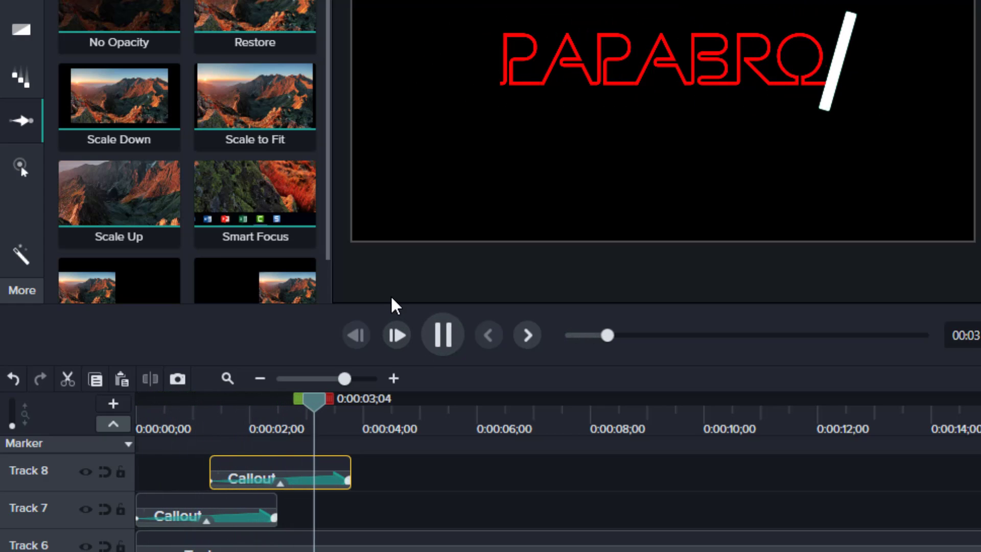
click(446, 340)
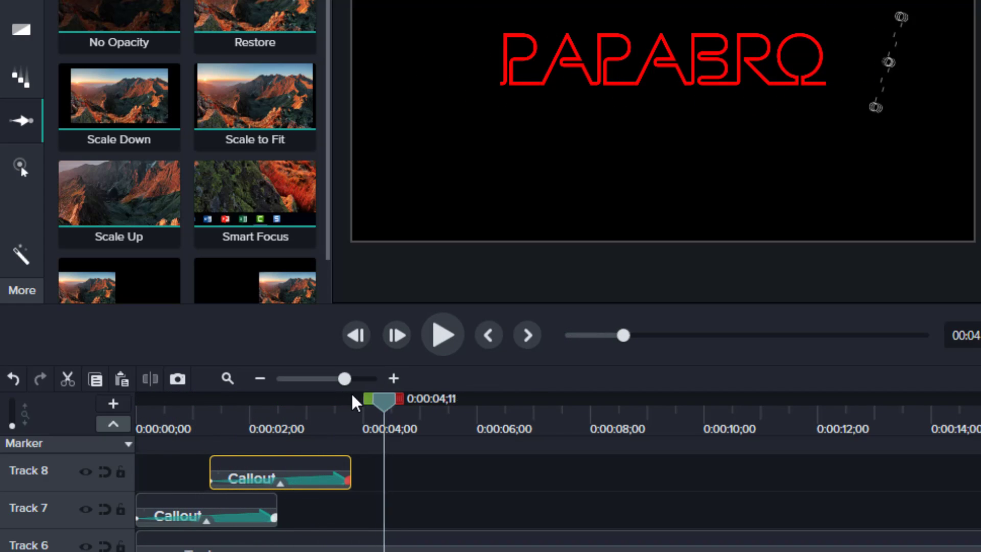
- Shift the Track 8 callout slightly earlier to about 0:00:01;07, play back the sweeps, and return the playhead to 0:00:00;00
click(190, 405)
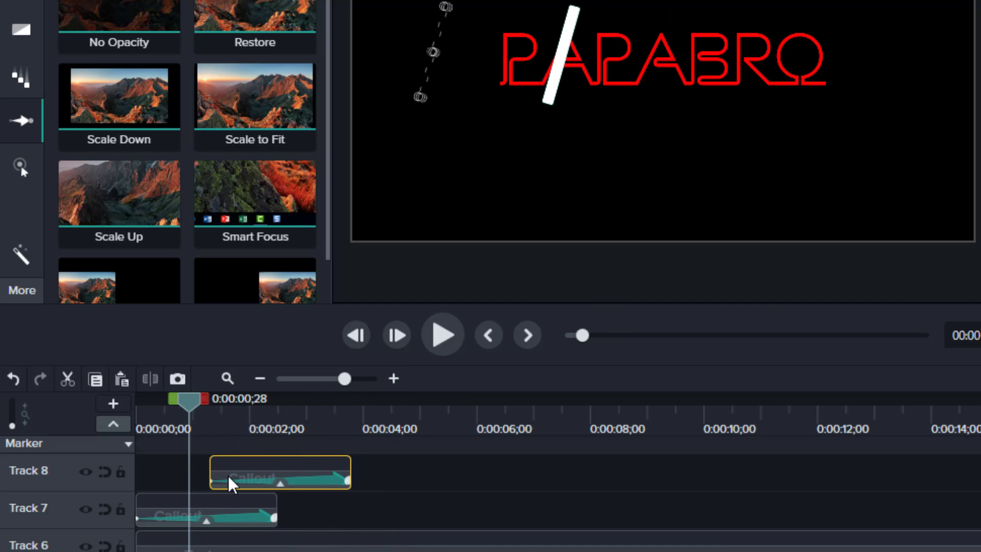
drag(225, 482, 221, 483)
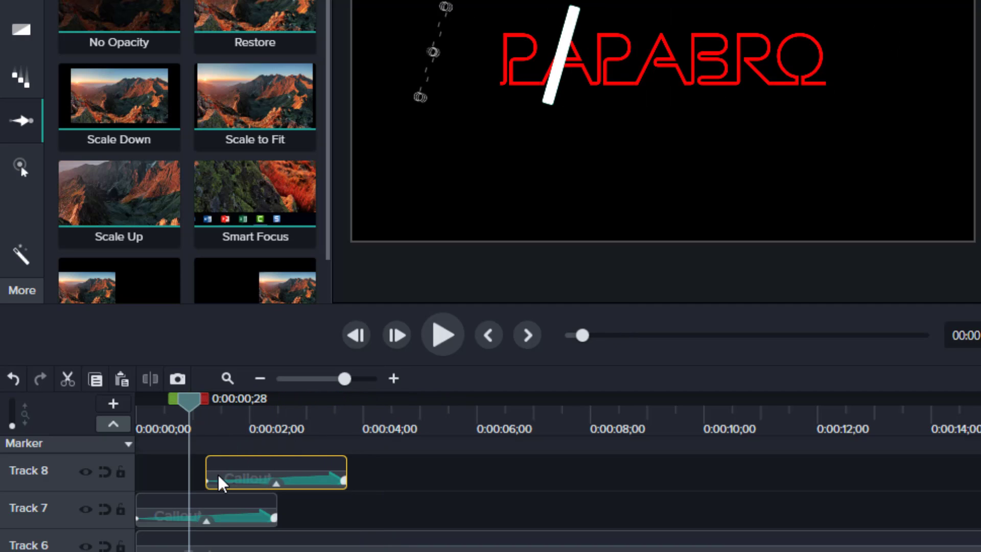
drag(192, 407, 137, 409)
click(441, 335)
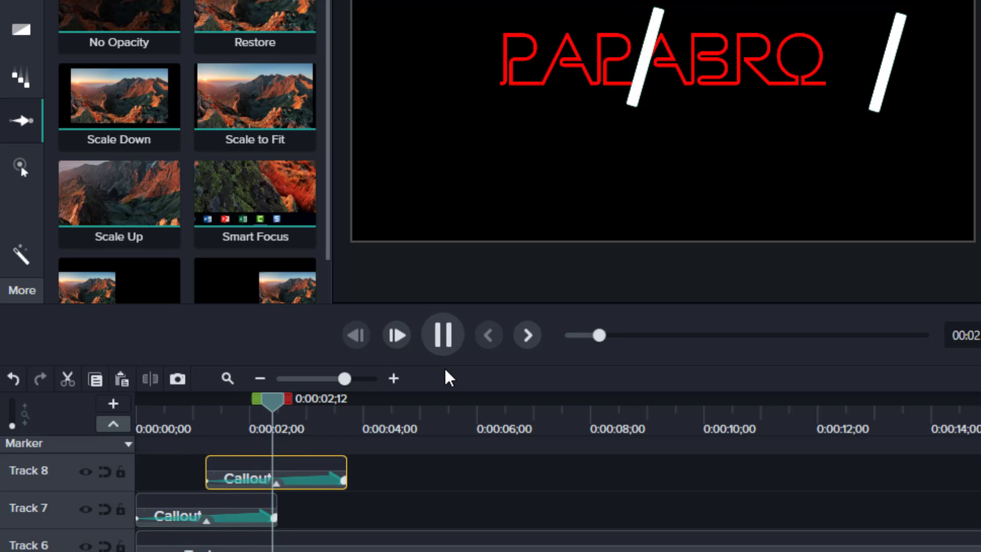
click(441, 338)
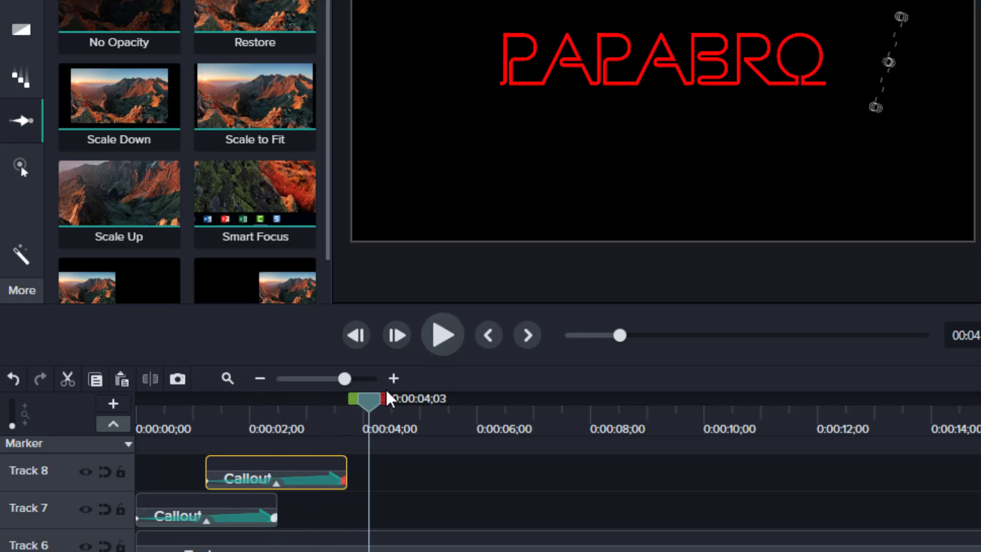
drag(370, 400, 124, 409)
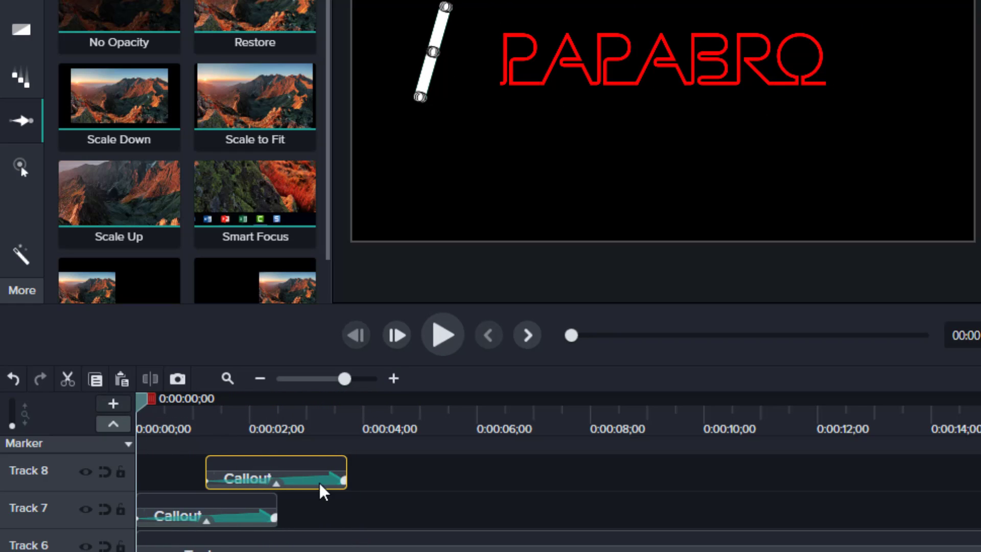
- Copy the callout clips on Tracks 7 and 8 together and paste the pair directly after the originals
click(415, 480)
drag(399, 466, 255, 524)
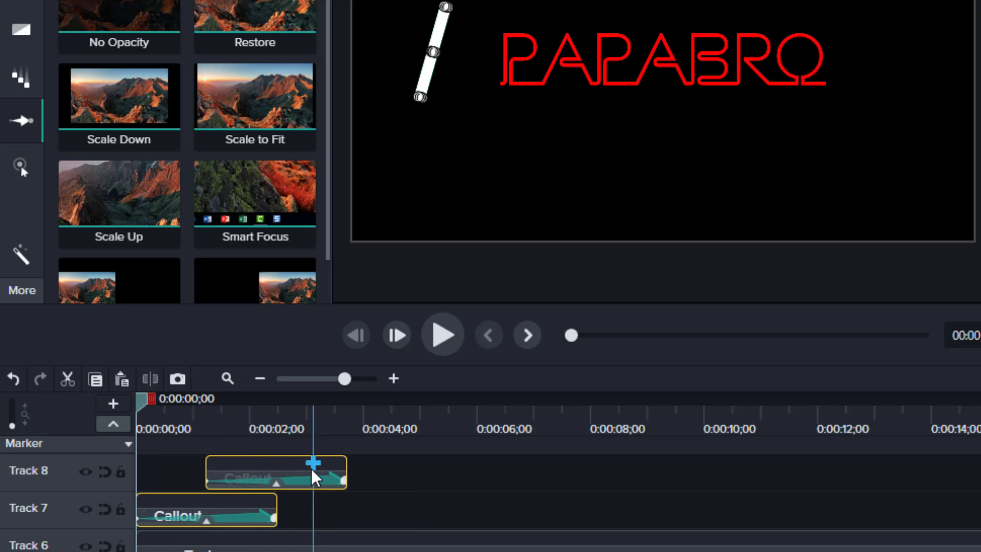
right_click(262, 471)
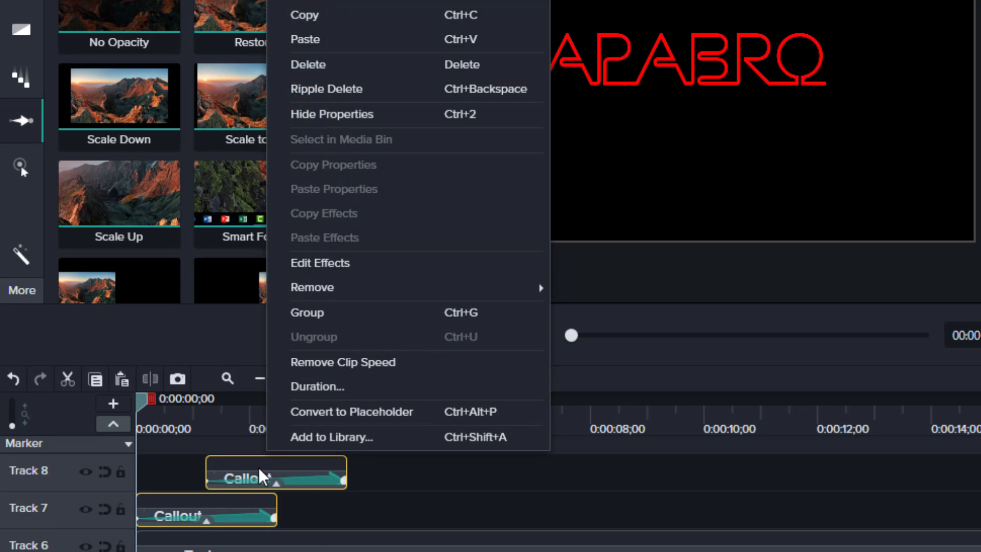
click(353, 20)
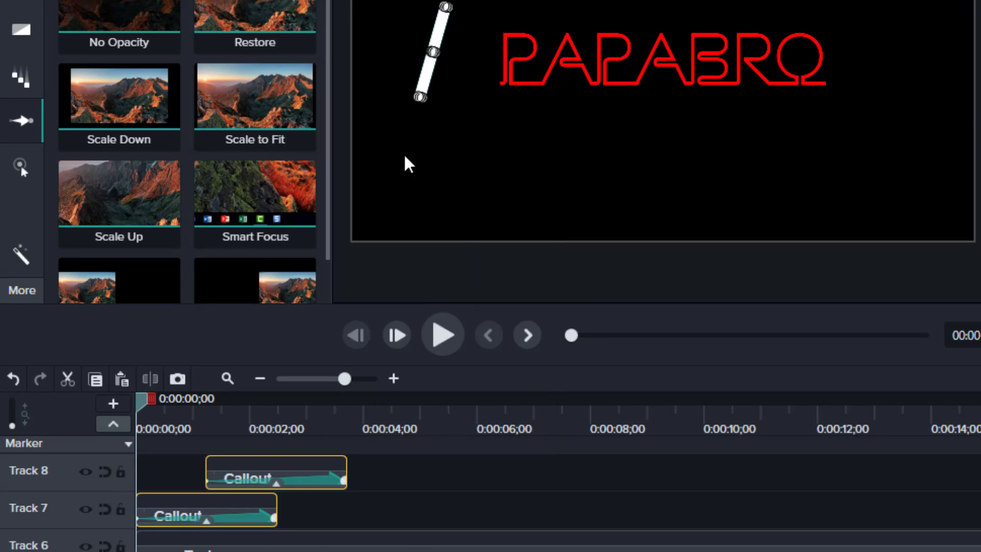
right_click(411, 526)
click(488, 169)
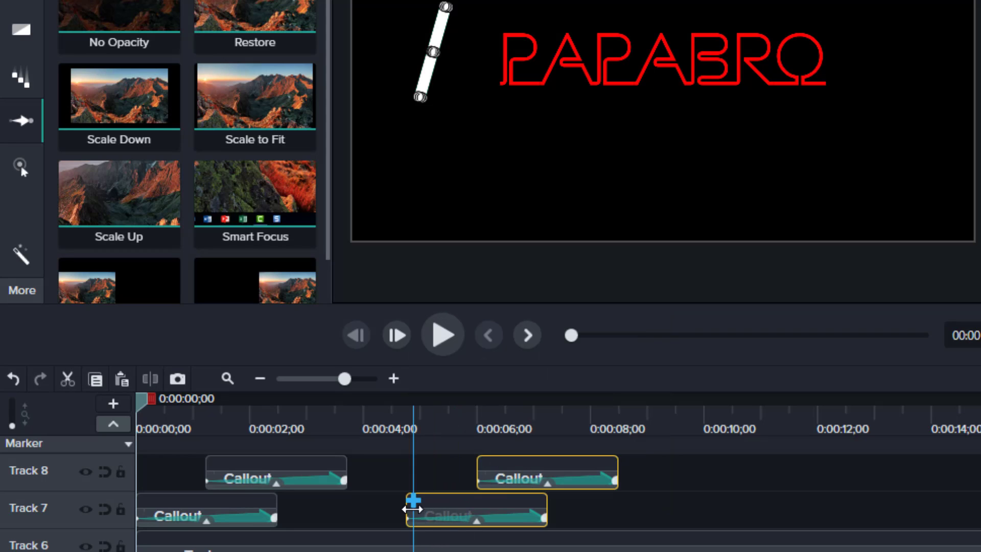
drag(413, 508, 295, 515)
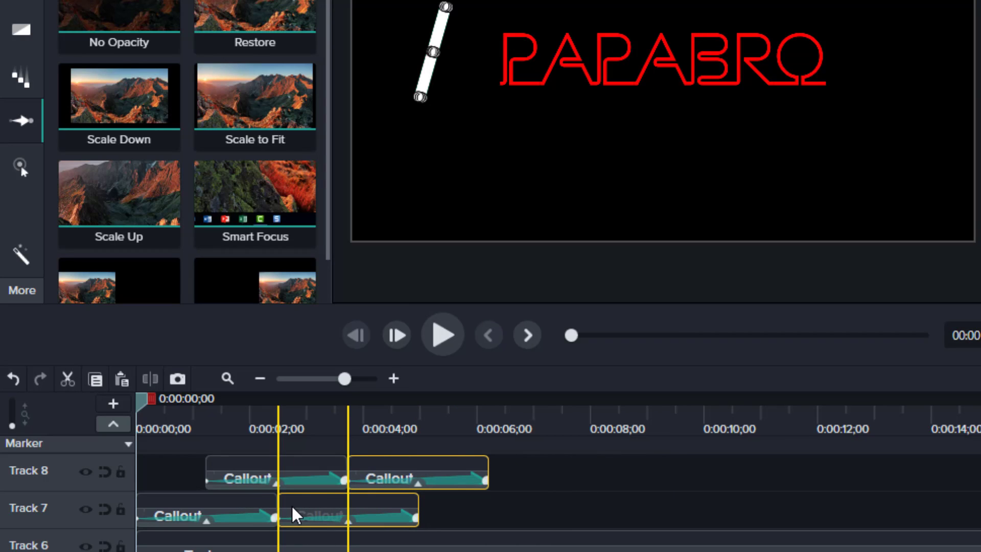
- Paste the callout pair two more times end to end, extending the Track 7 clips to about 0:00:10;00
right_click(562, 511)
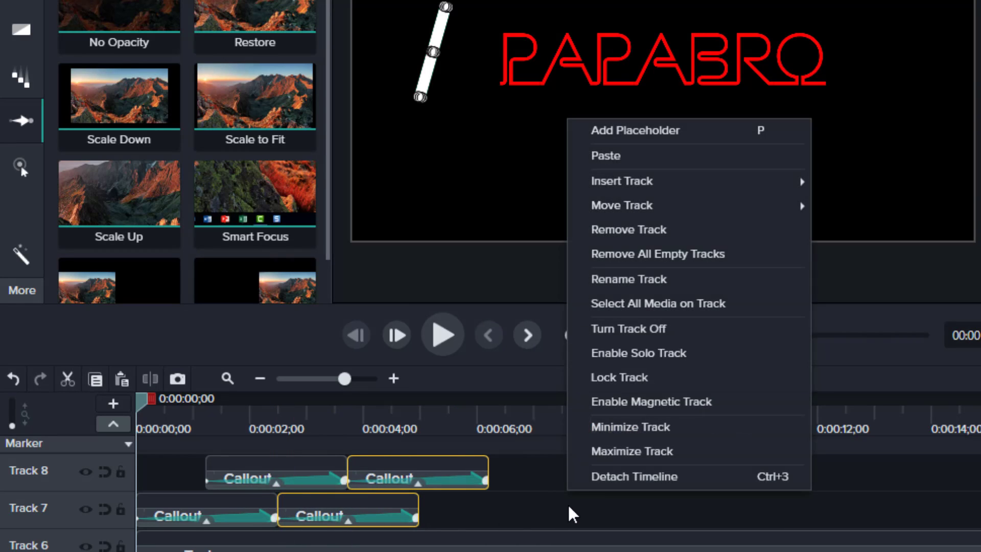
click(635, 164)
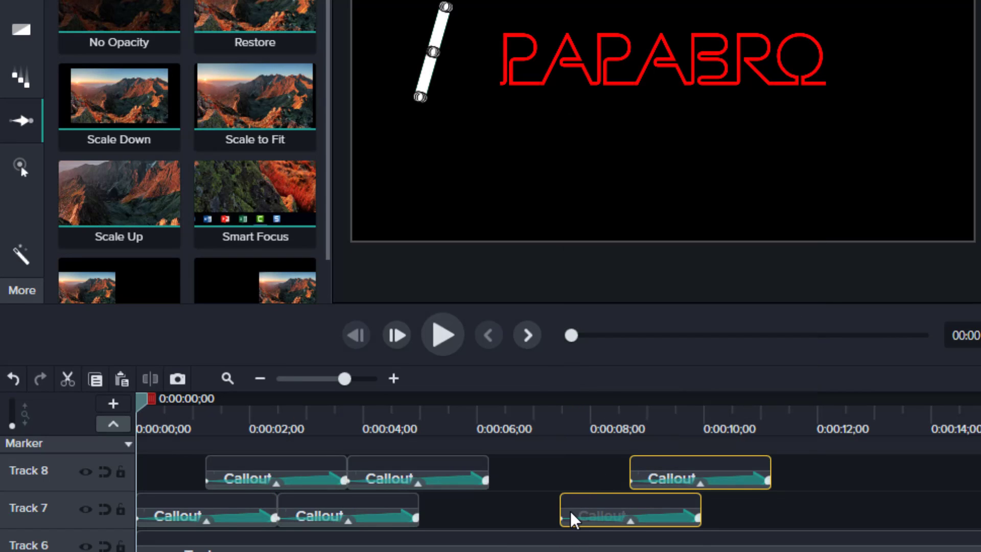
drag(572, 517, 432, 517)
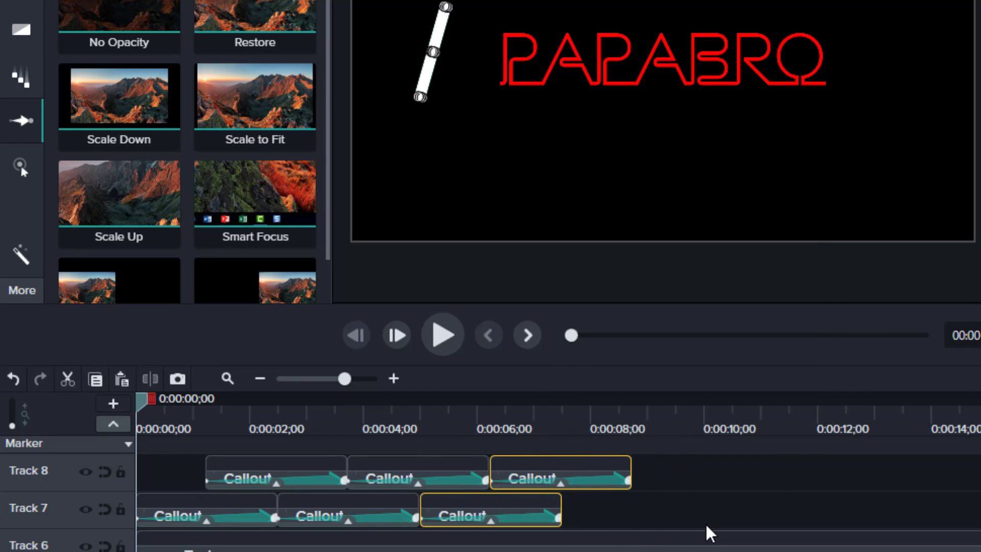
right_click(710, 532)
click(741, 164)
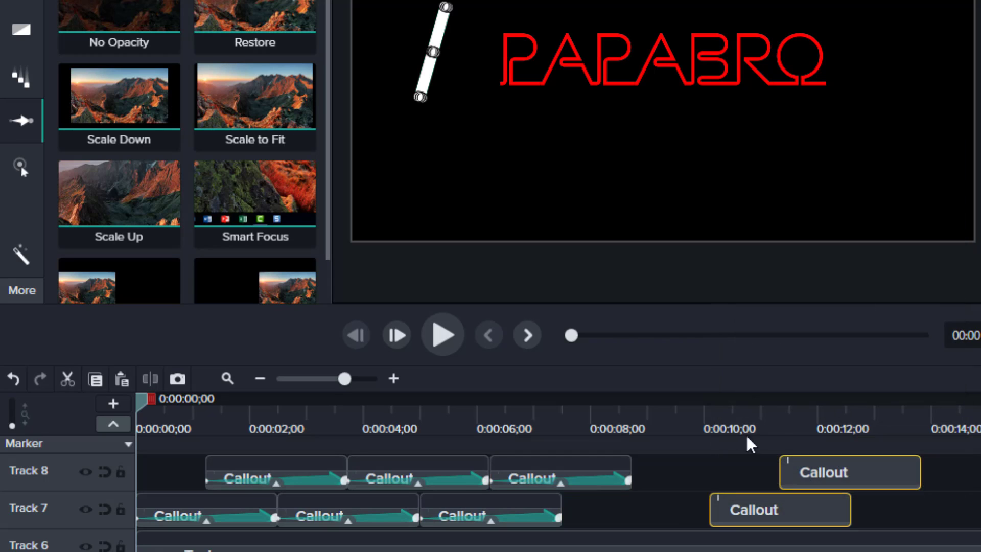
drag(721, 521, 582, 536)
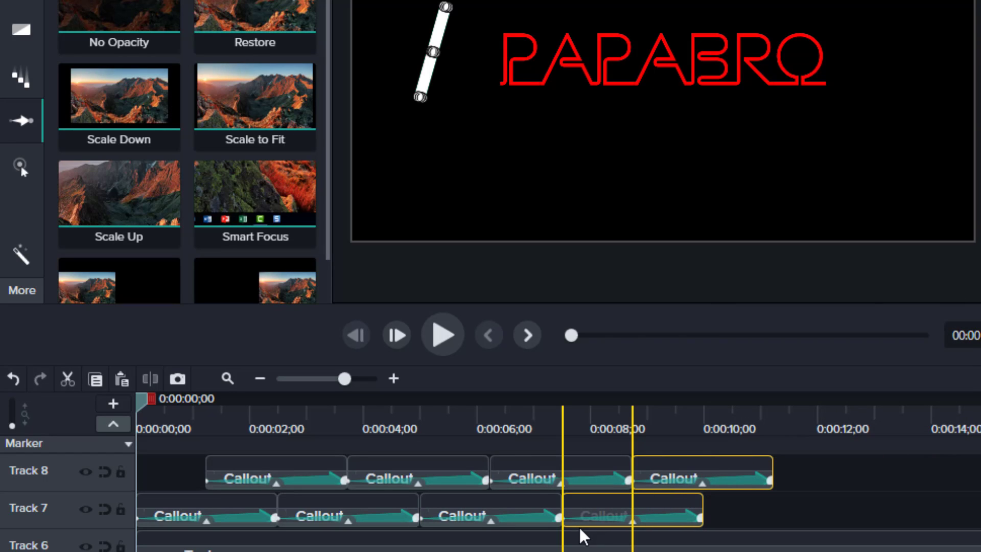
- Add a fifth and sixth copy of the callout pair end to end, filling Track 7 to about 0:00:15;00
right_click(811, 517)
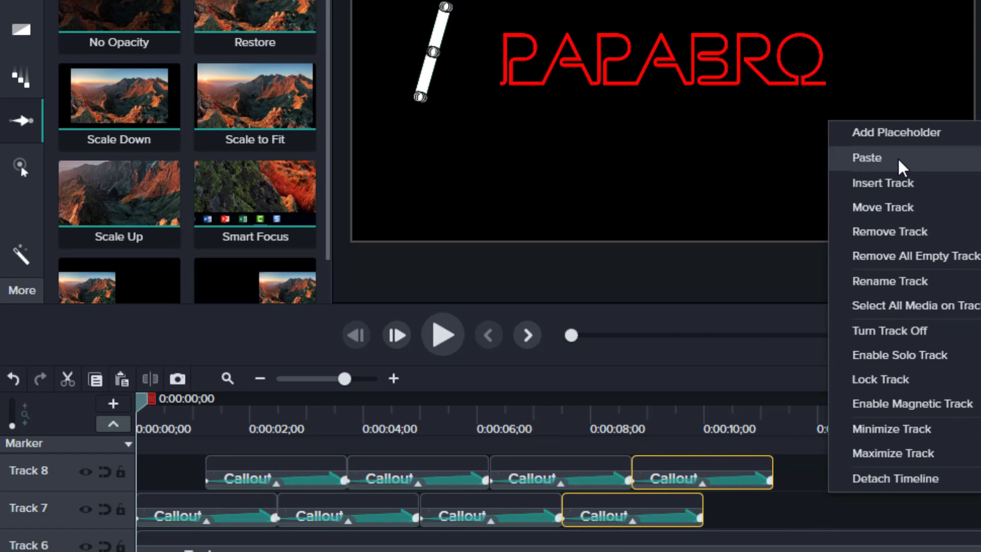
click(867, 158)
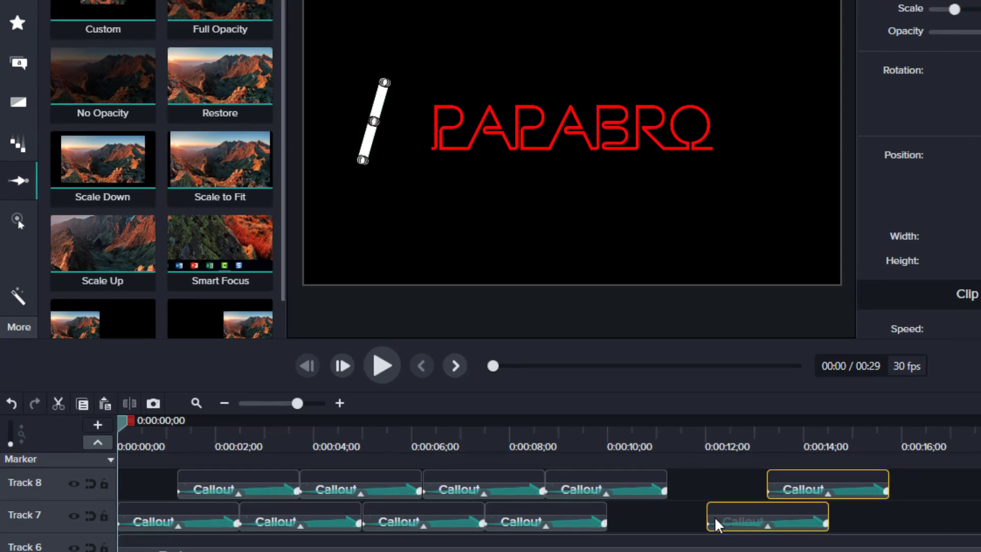
drag(825, 513, 716, 516)
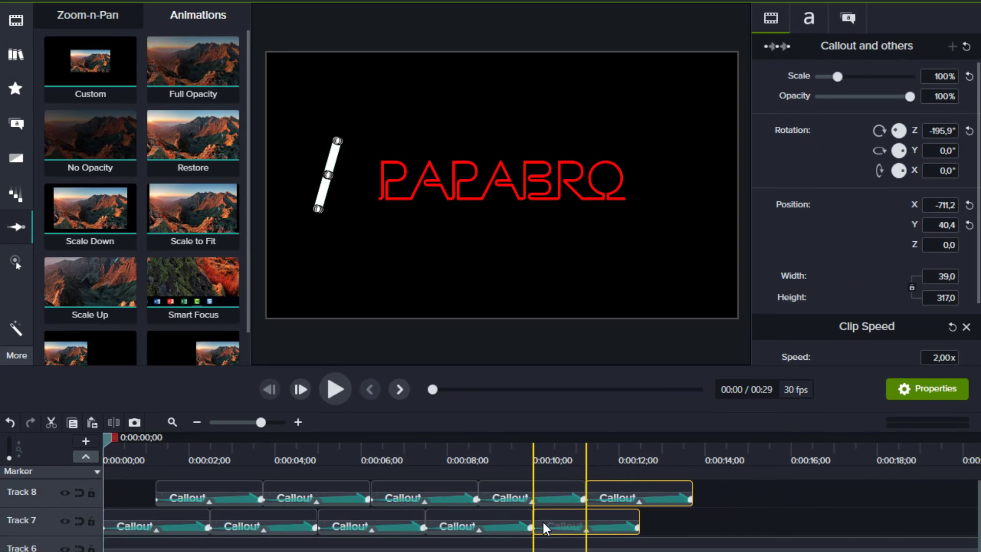
drag(542, 520, 541, 519)
right_click(723, 510)
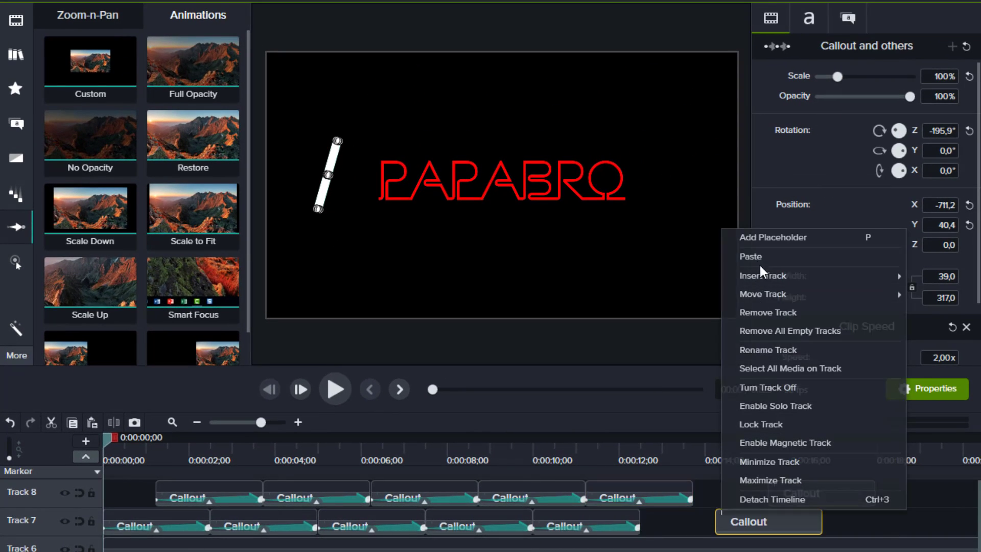
key(Escape)
drag(724, 523, 649, 523)
- Add a seventh and eighth callout pair behind the existing clips, extending Track 7 to about 0:00:20;00
right_click(817, 525)
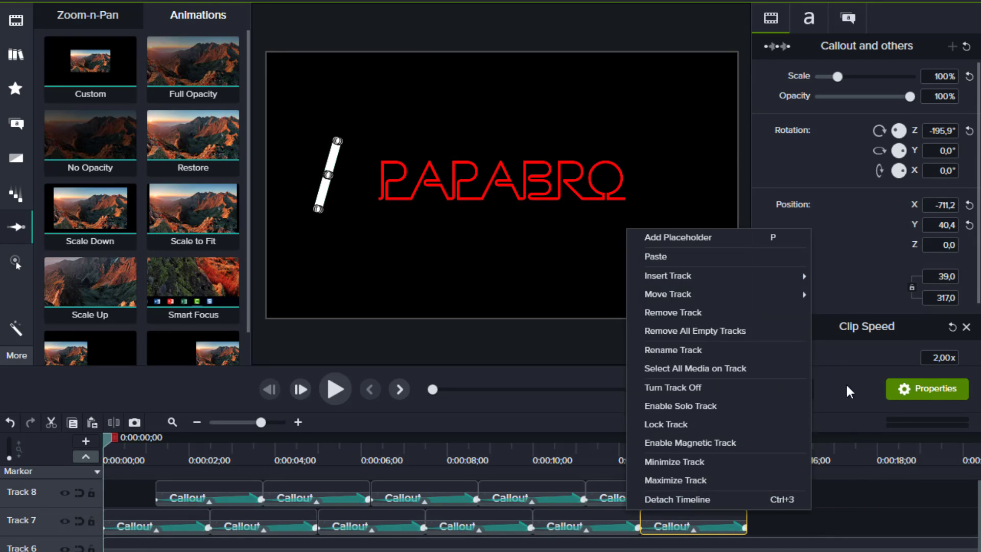
click(699, 255)
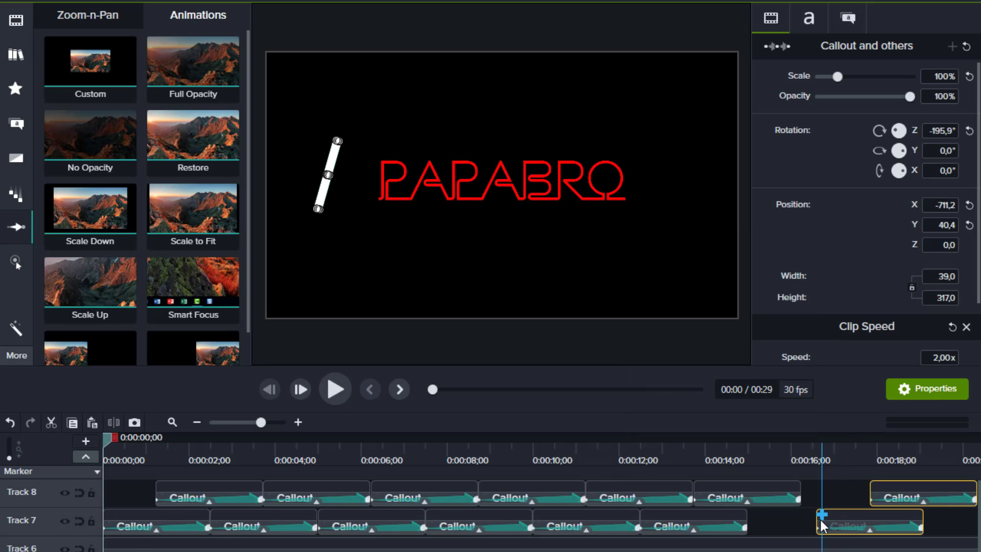
drag(826, 522, 756, 522)
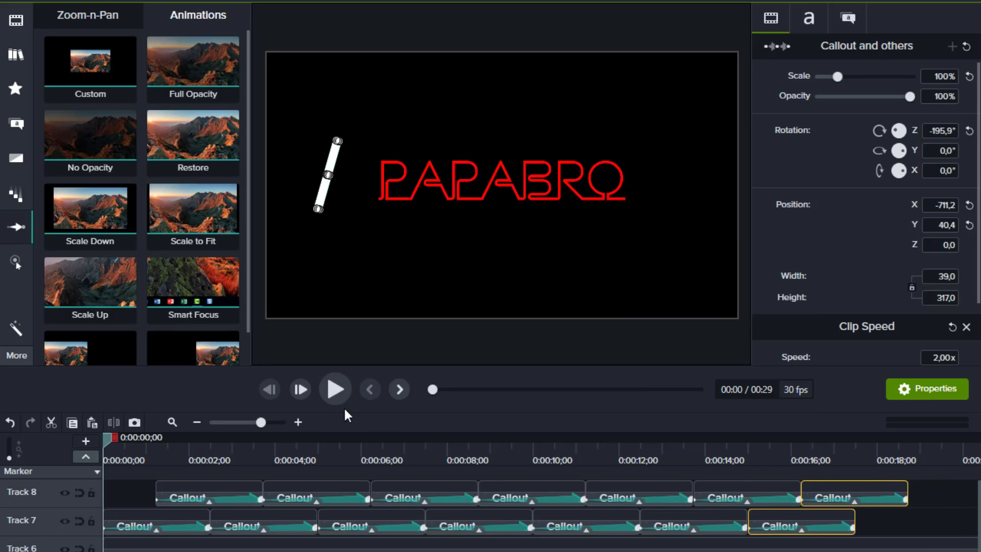
click(197, 422)
right_click(510, 516)
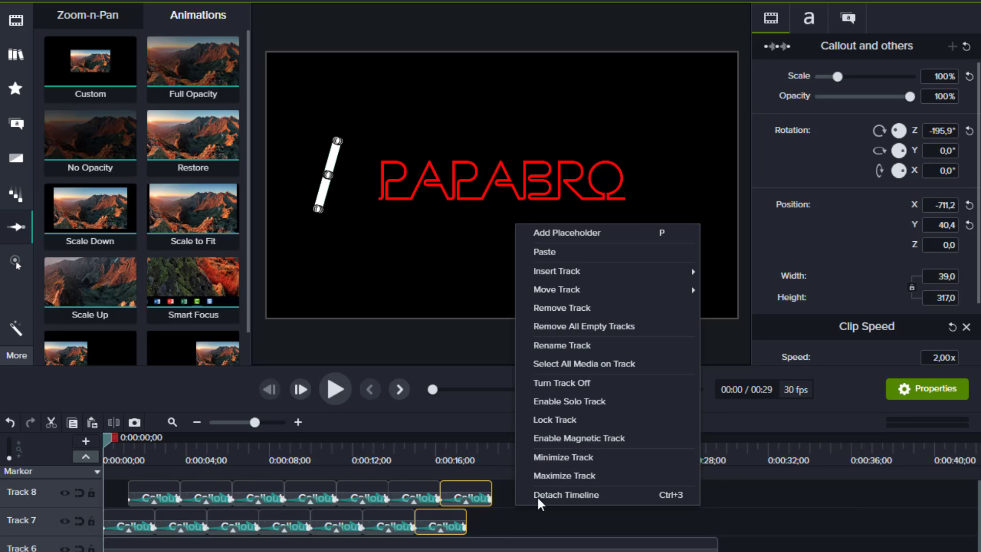
click(543, 250)
drag(517, 522, 474, 520)
- Add a ninth and tenth callout pair flush against the preceding clips, extending Track 7 to about 0:00:25;00
right_click(578, 509)
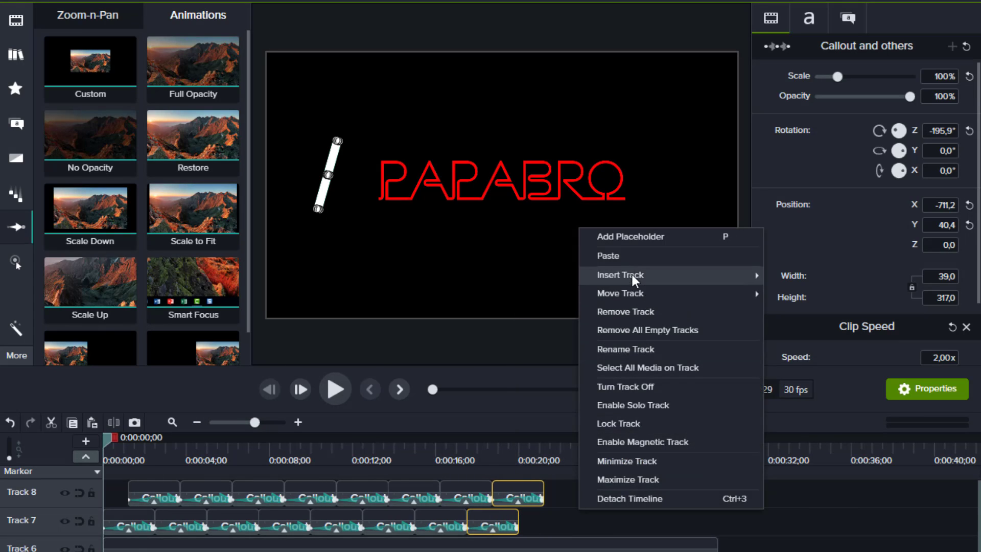
click(633, 256)
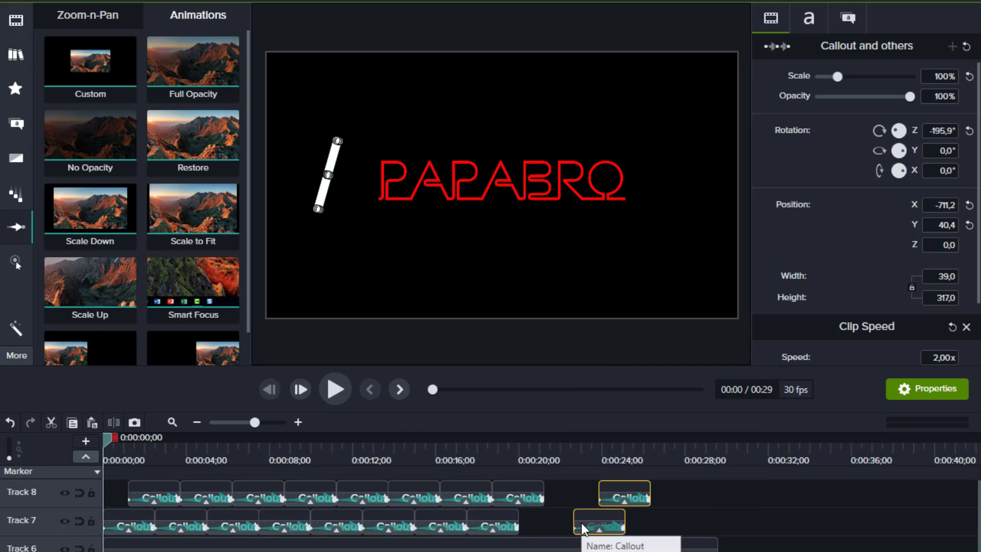
drag(580, 520, 526, 522)
right_click(612, 530)
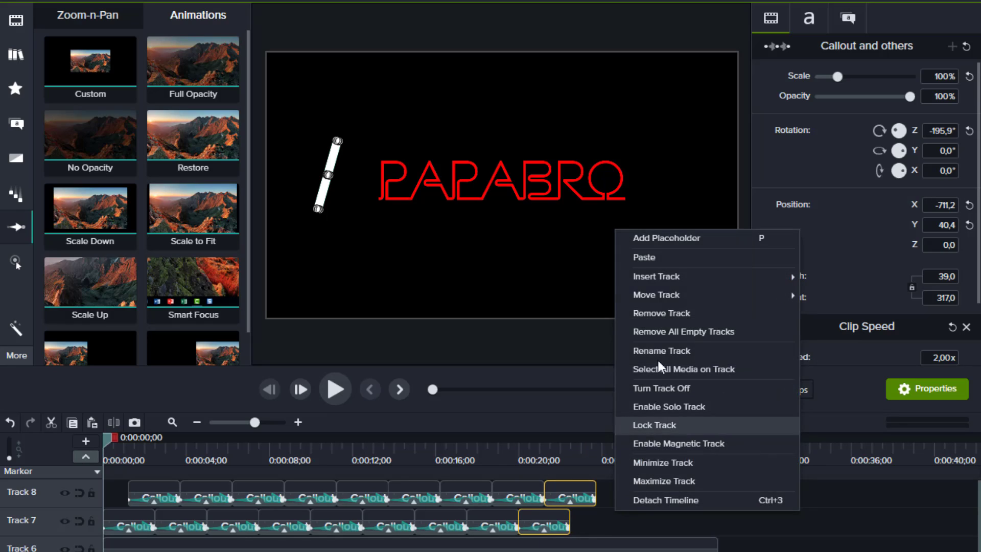
click(663, 257)
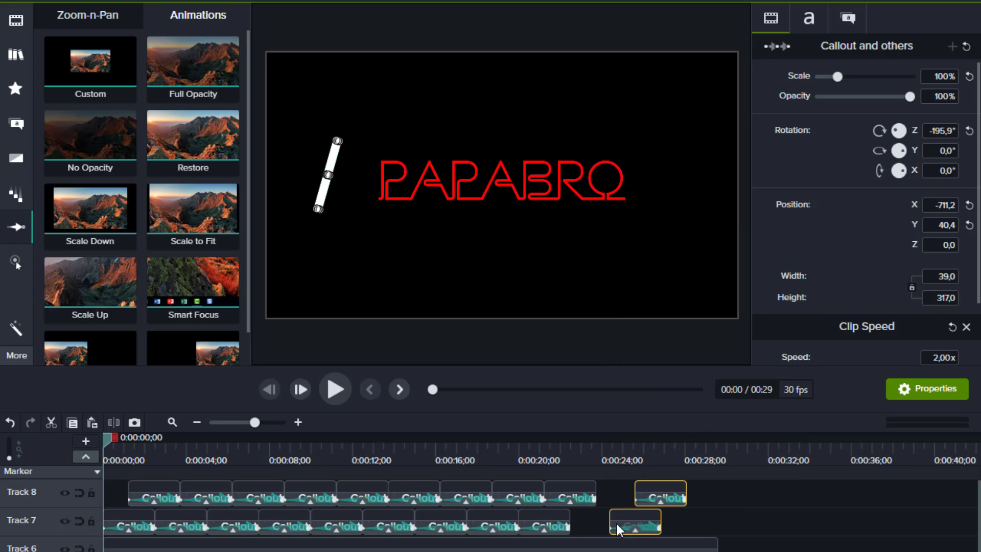
drag(615, 521, 578, 522)
- Add an eleventh callout pair flush against the preceding clips, extending Track 7 to about 0:00:27;15
right_click(648, 519)
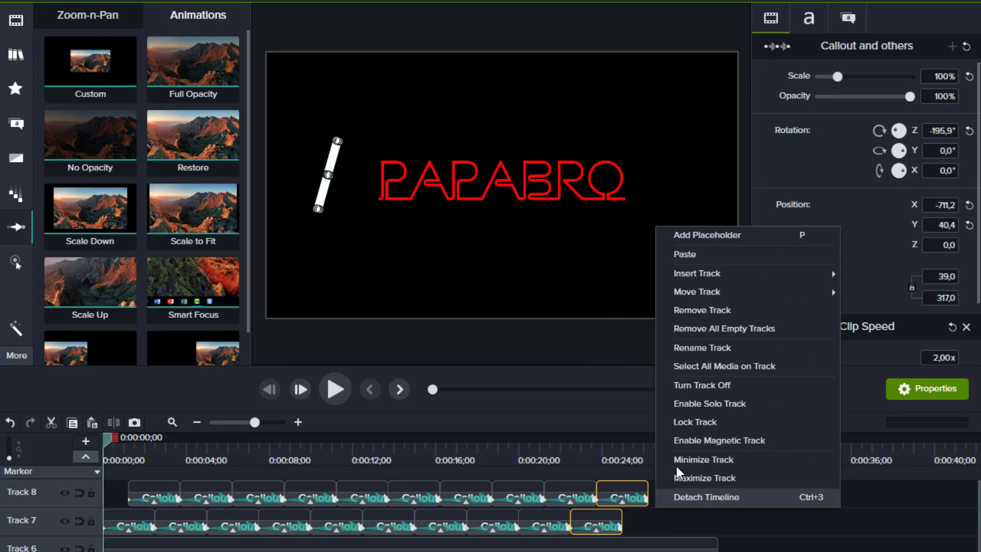
click(704, 255)
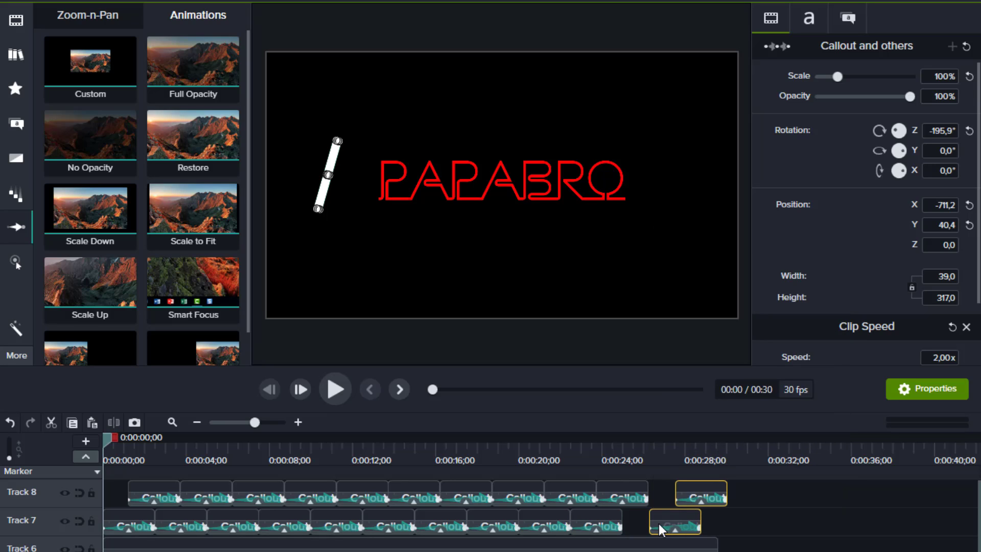
drag(658, 523, 630, 522)
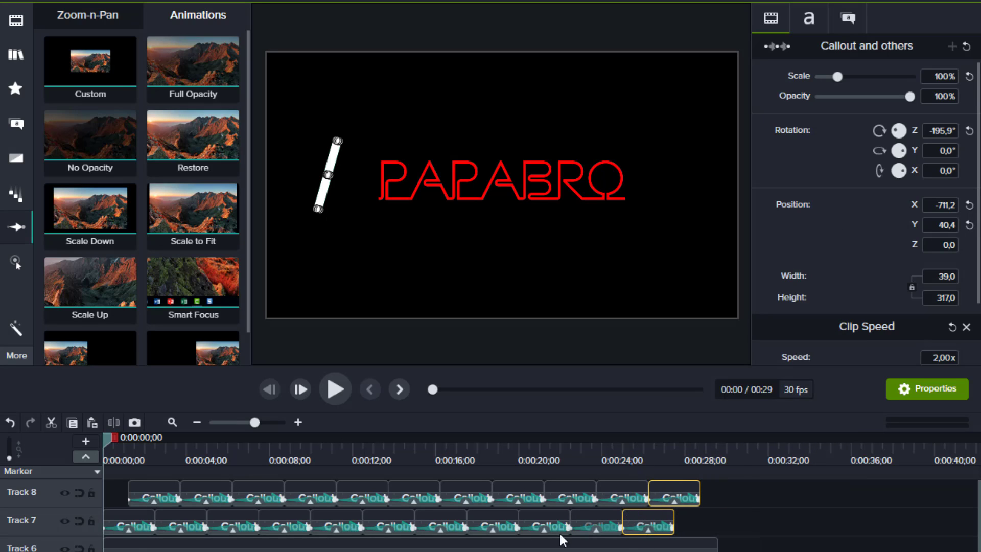
- Play back the opening seconds of the bar sweeps and return the playhead to the start of the timeline
click(336, 391)
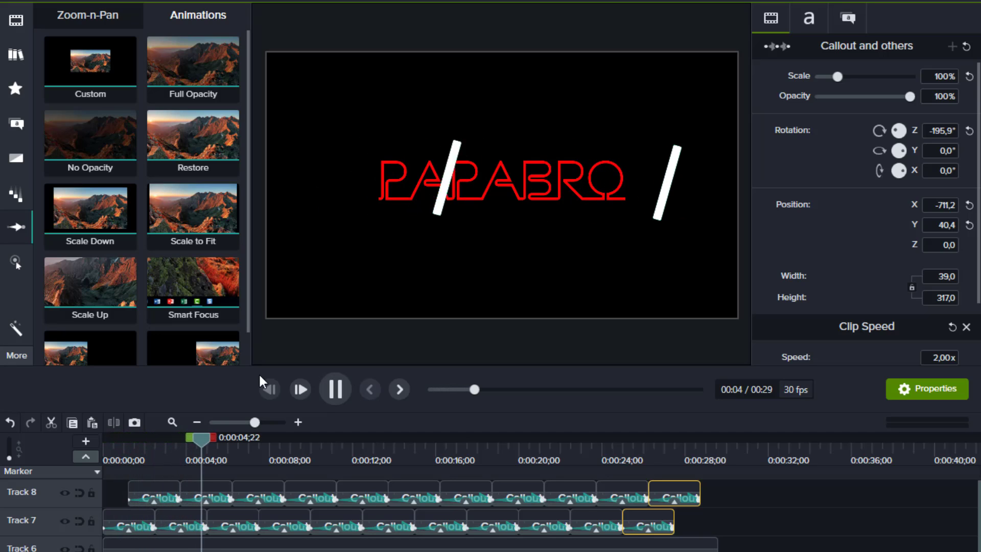
click(337, 394)
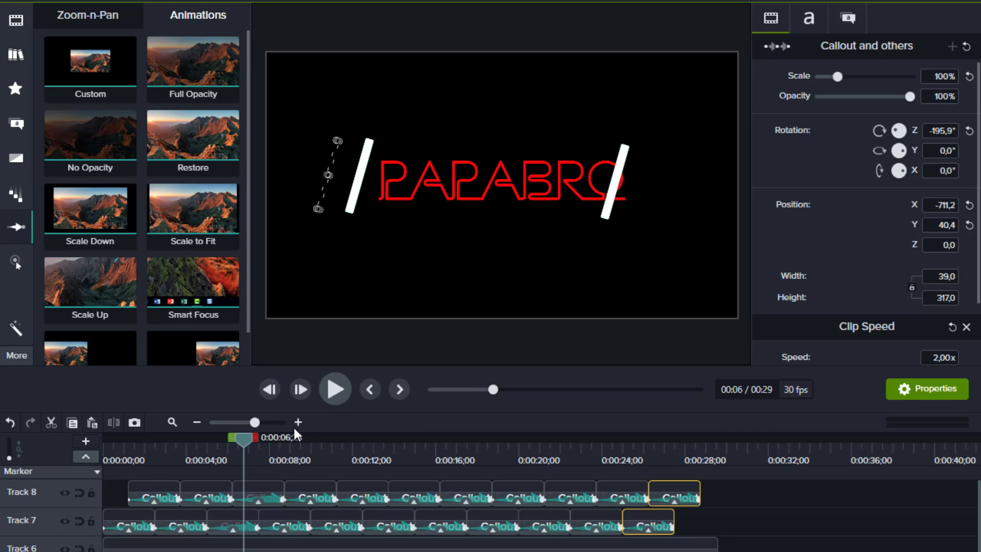
drag(243, 436, 108, 445)
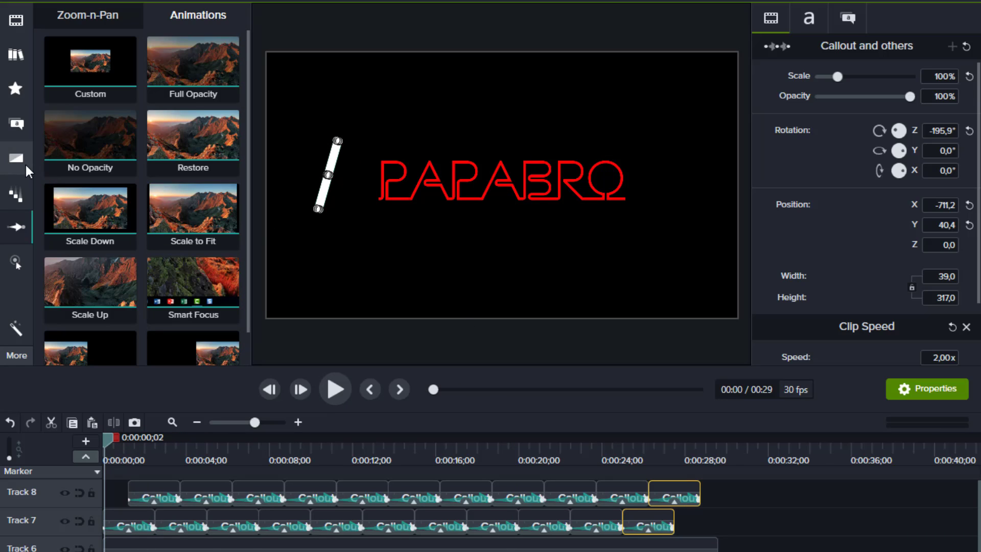
- Add a white text-rectangle callout on a new Track 9, spanning the title clip's full length and covering the whole canvas
click(17, 124)
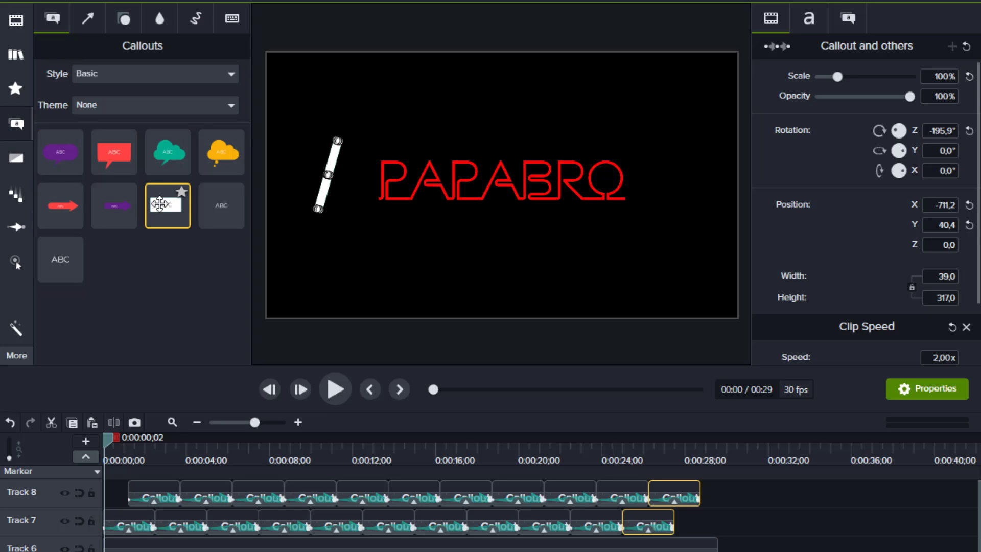
drag(164, 198, 105, 489)
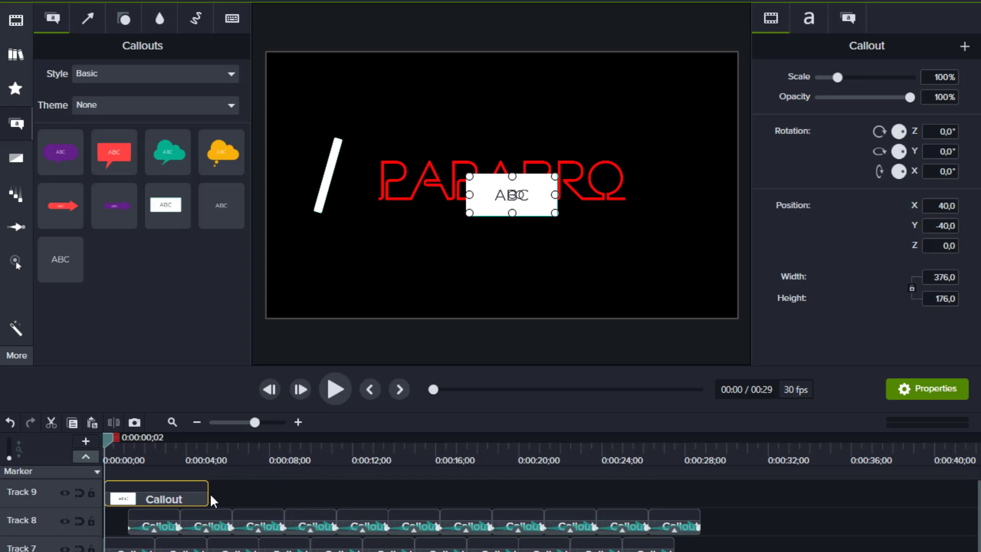
drag(209, 494, 720, 498)
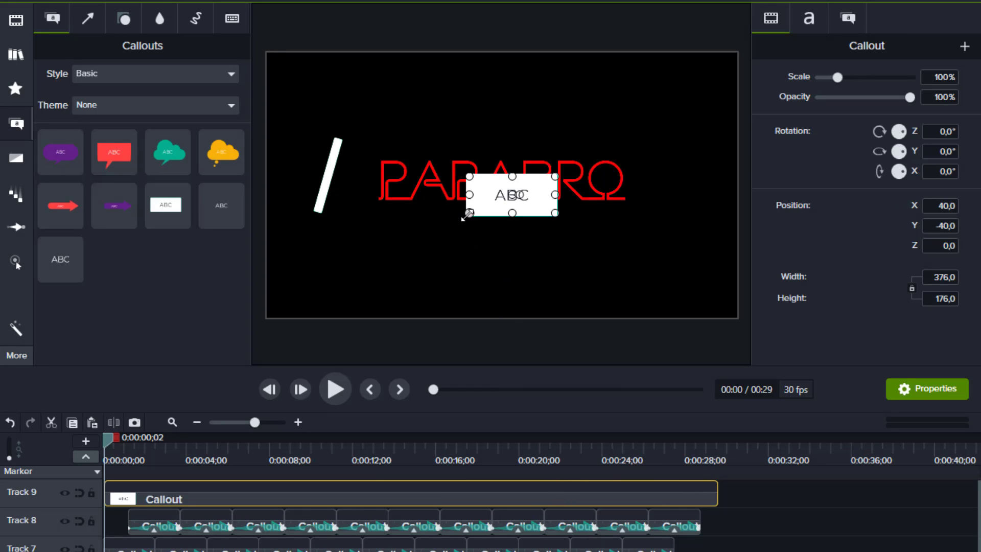
drag(468, 214, 266, 317)
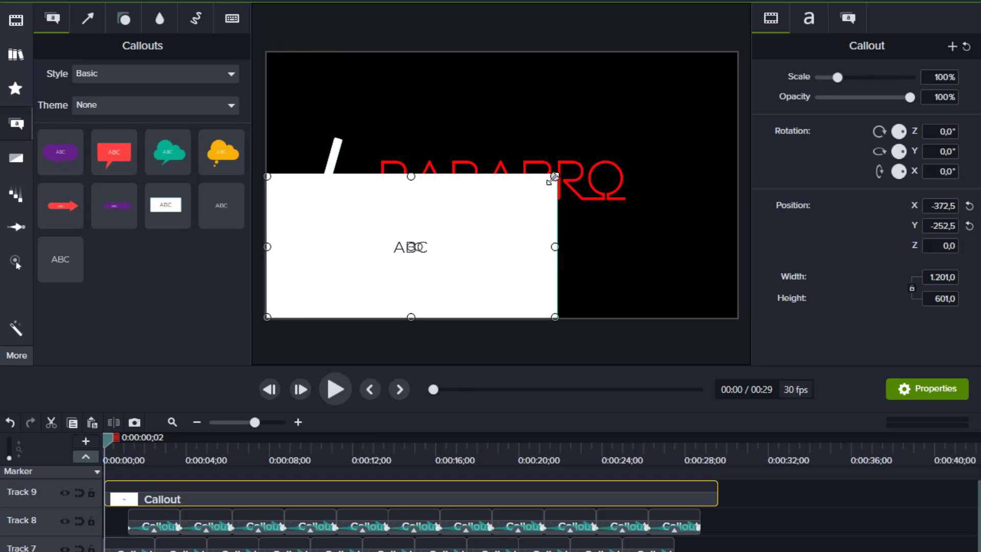
drag(554, 176, 735, 56)
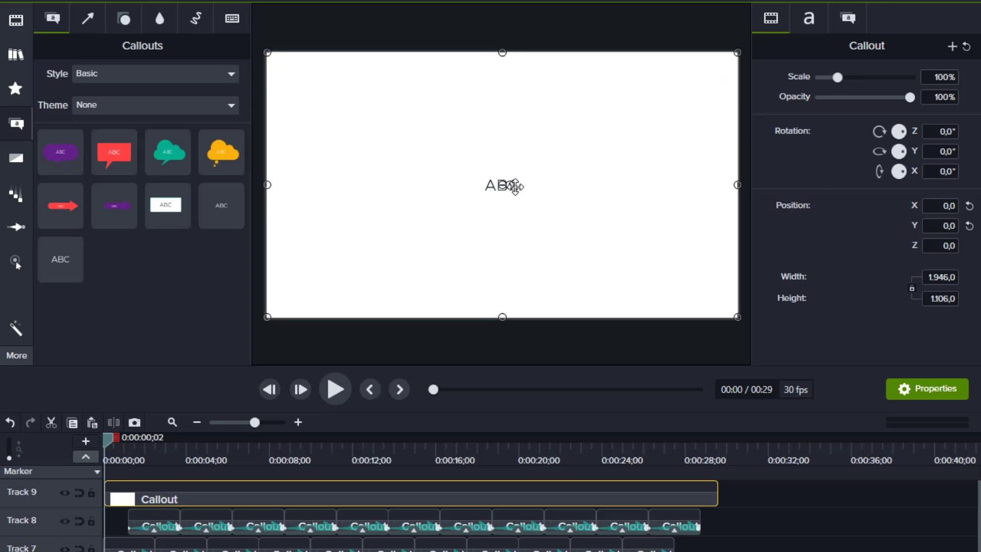
- Set the full-screen callout's text to the NEON font in vivid blue
double_click(515, 187)
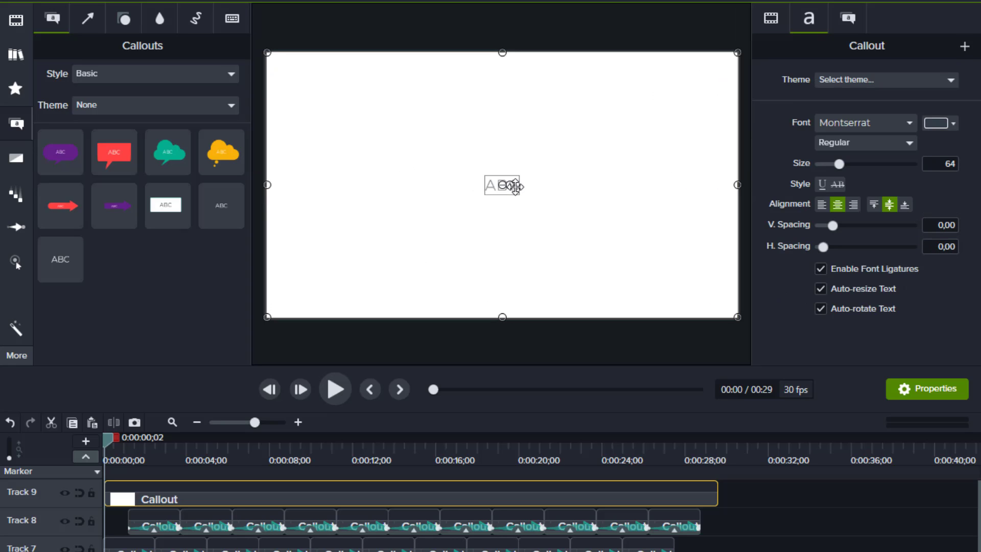
click(909, 123)
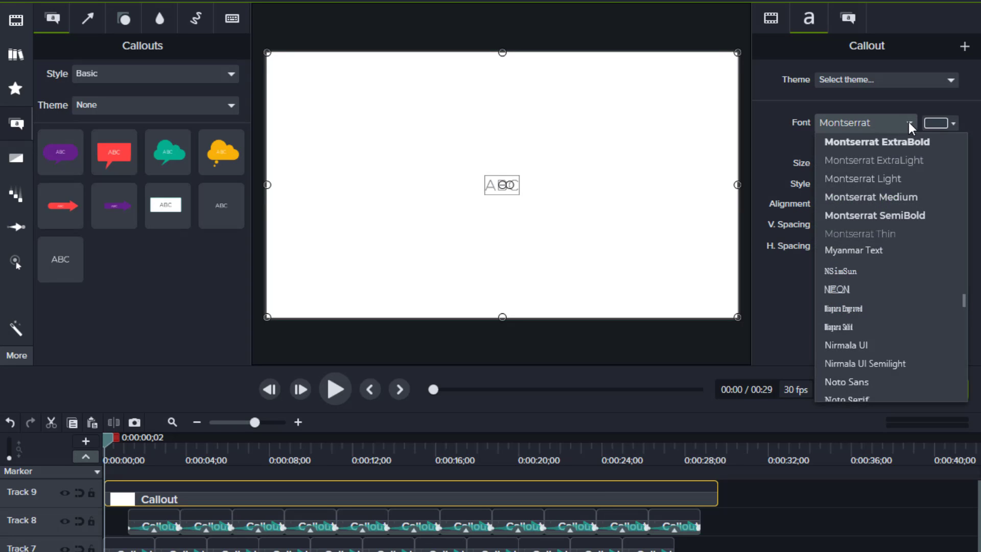
click(859, 287)
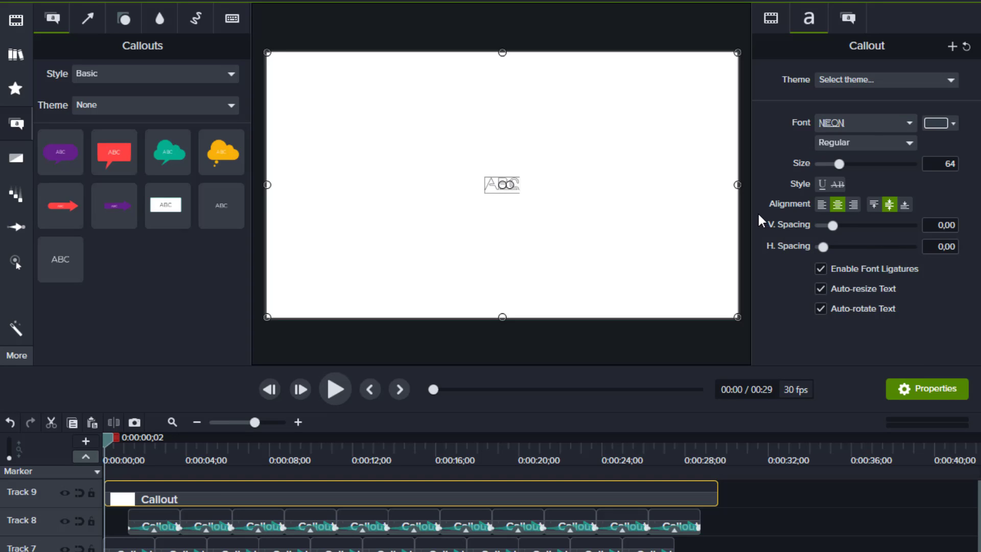
click(942, 122)
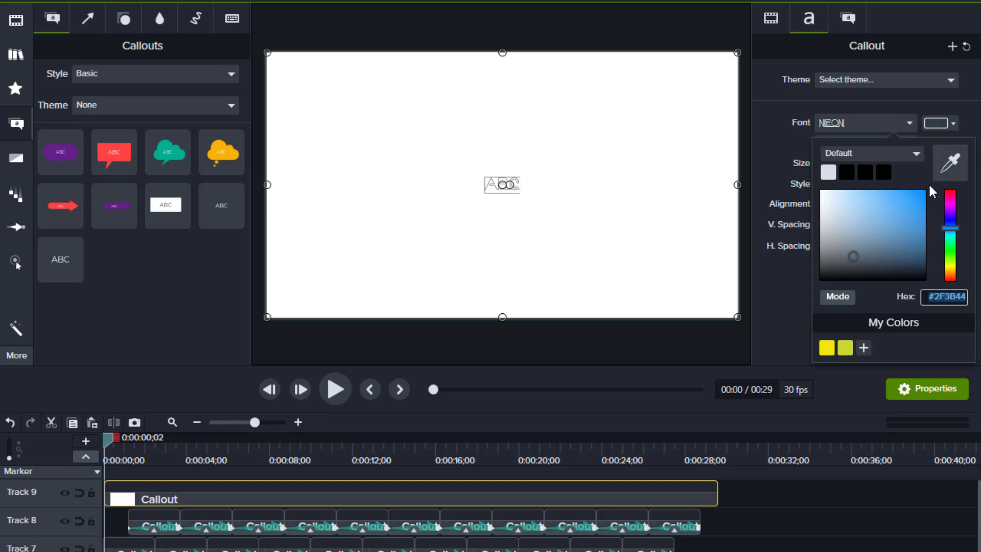
click(949, 219)
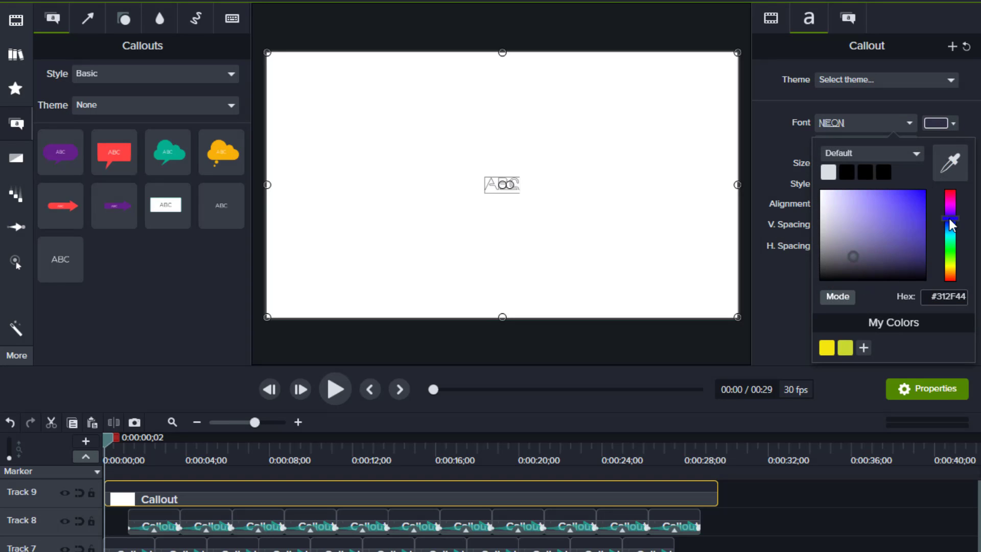
click(925, 193)
- Replace the callout's placeholder text with PAPABRO and set the text size to 200
click(492, 187)
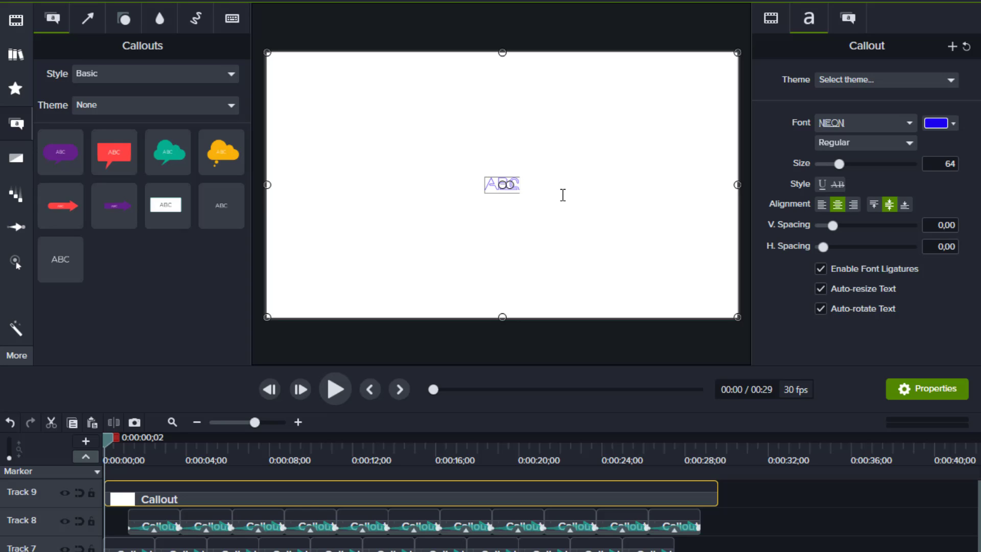
text(PABAB)
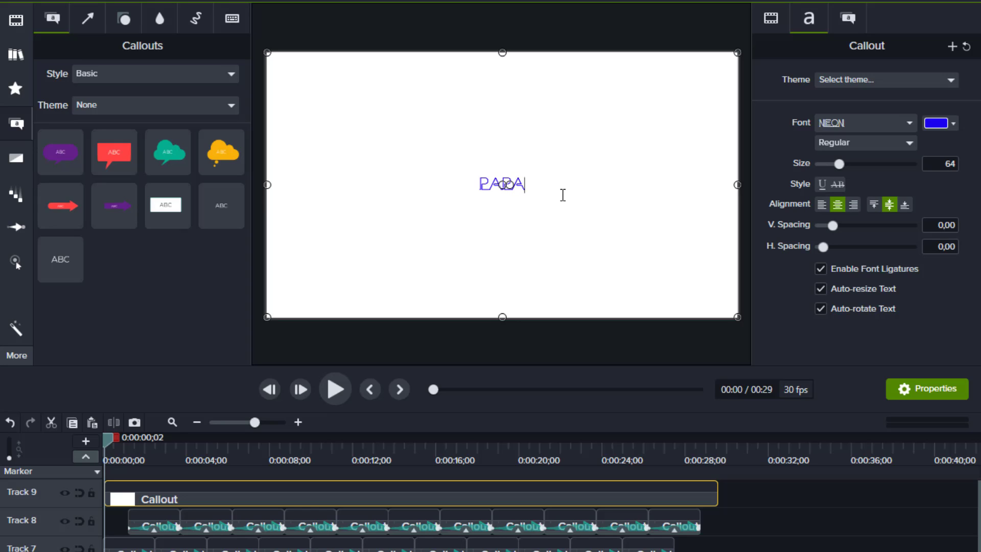
text(RO)
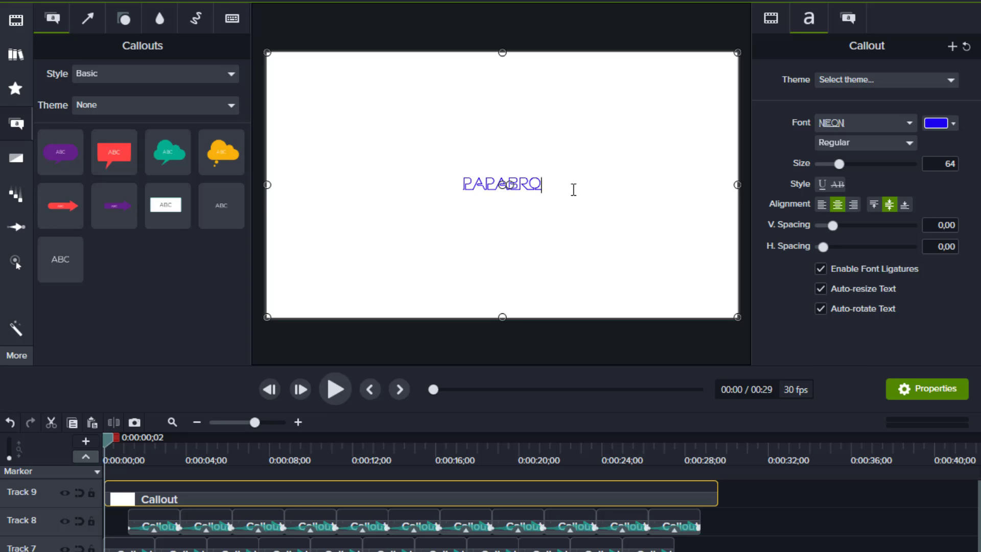
drag(548, 184, 465, 172)
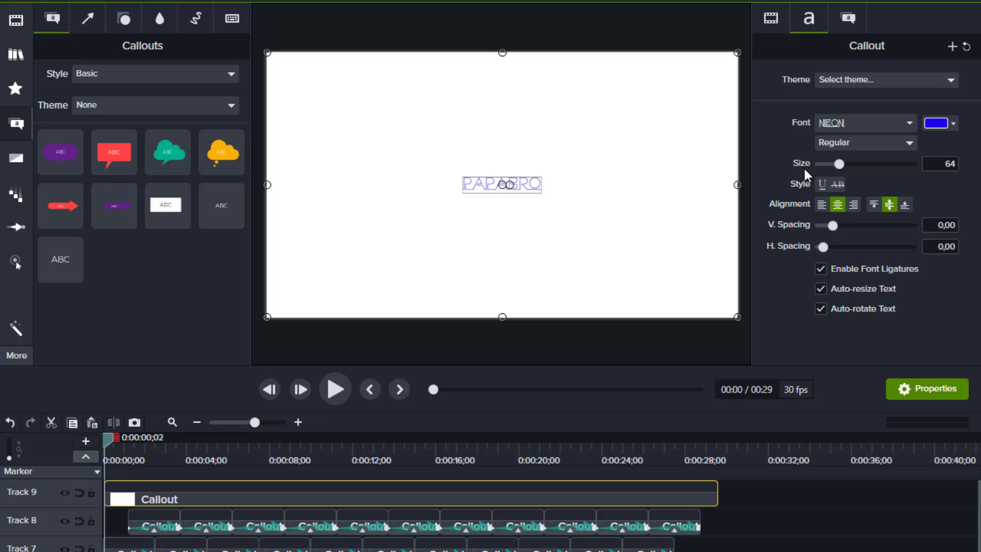
double_click(941, 163)
key(Return)
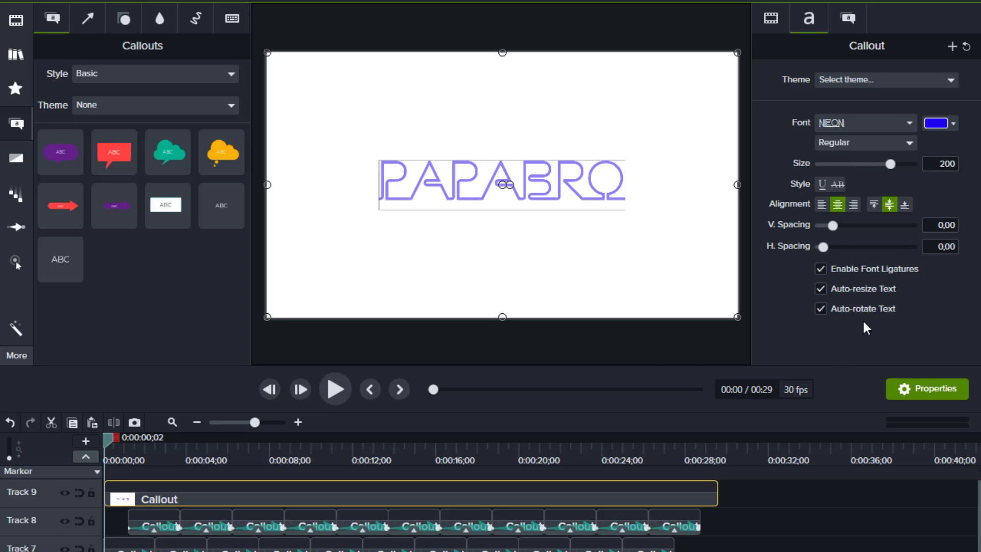
click(648, 357)
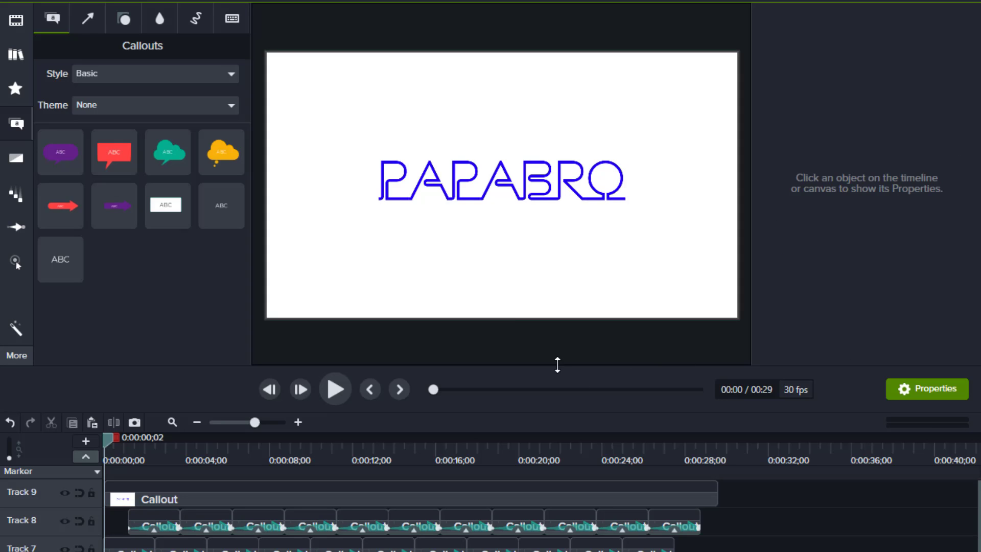
- Change the full-screen callout's solid fill from white to near-black #101010
click(692, 192)
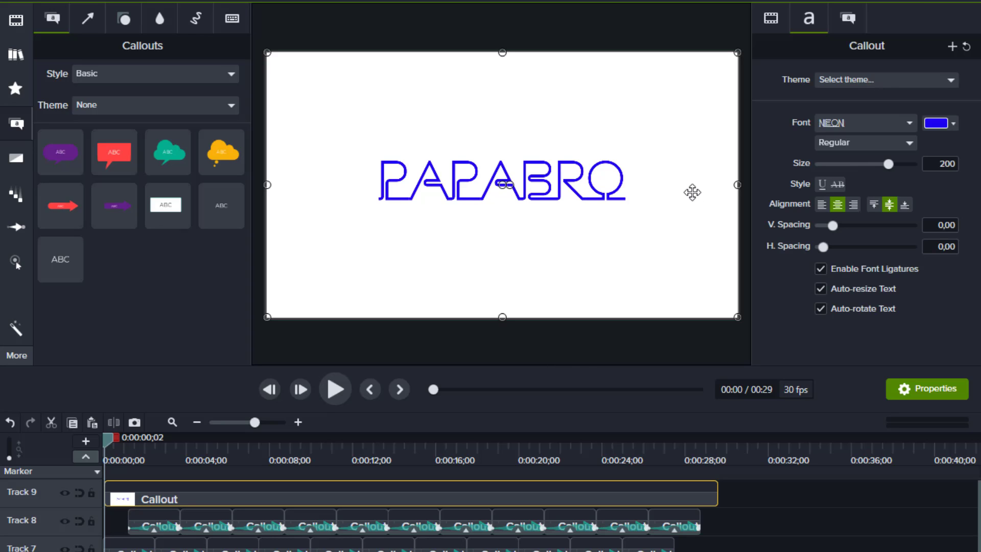
click(773, 19)
click(847, 17)
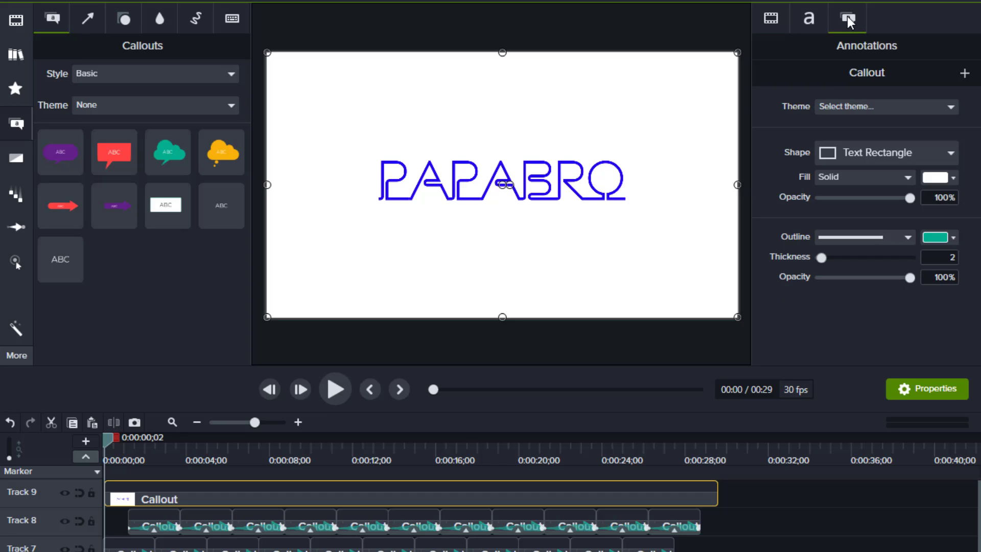
click(948, 179)
click(822, 328)
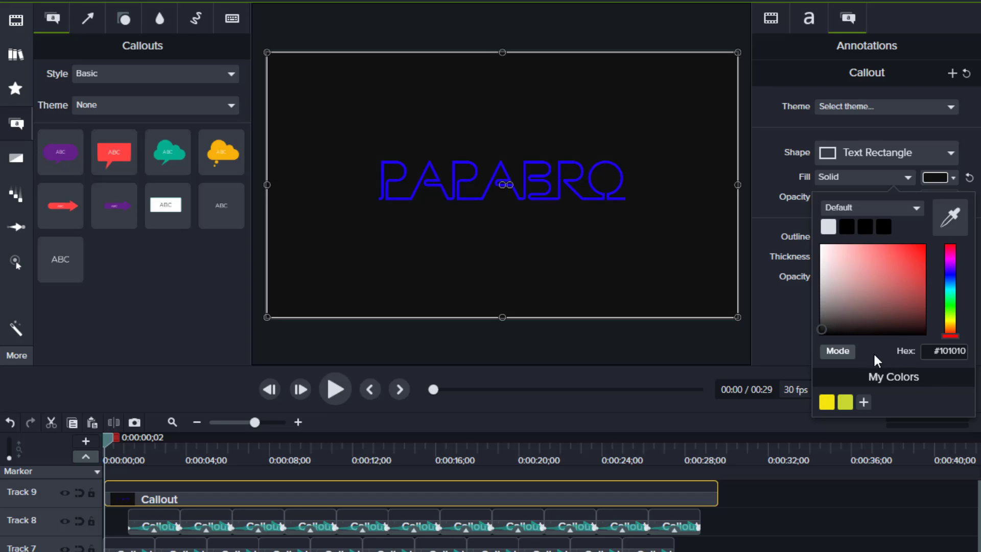
click(781, 336)
click(696, 349)
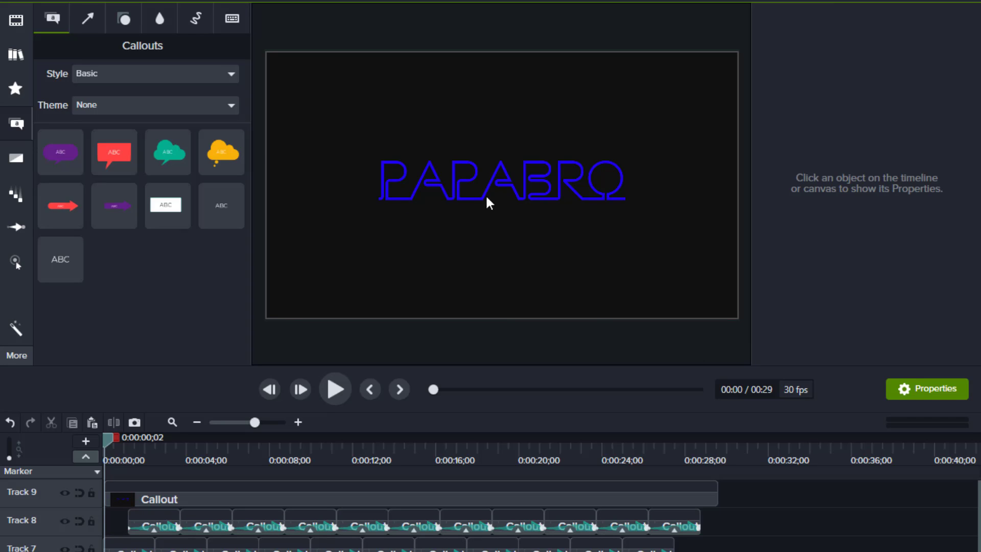
- Apply the Remove a Color effect to the full-screen callout on Track 9
click(21, 328)
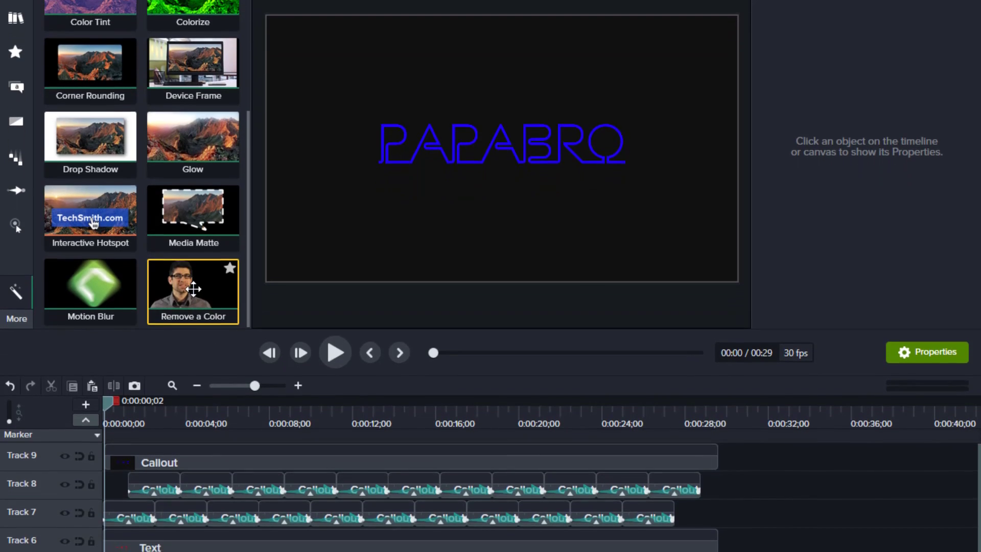
drag(194, 326, 216, 477)
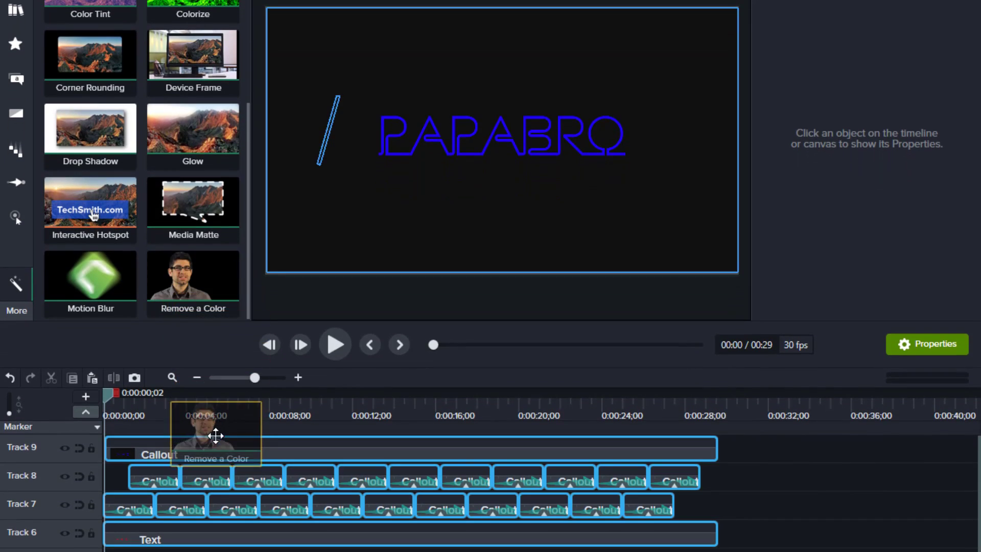
drag(215, 435, 210, 452)
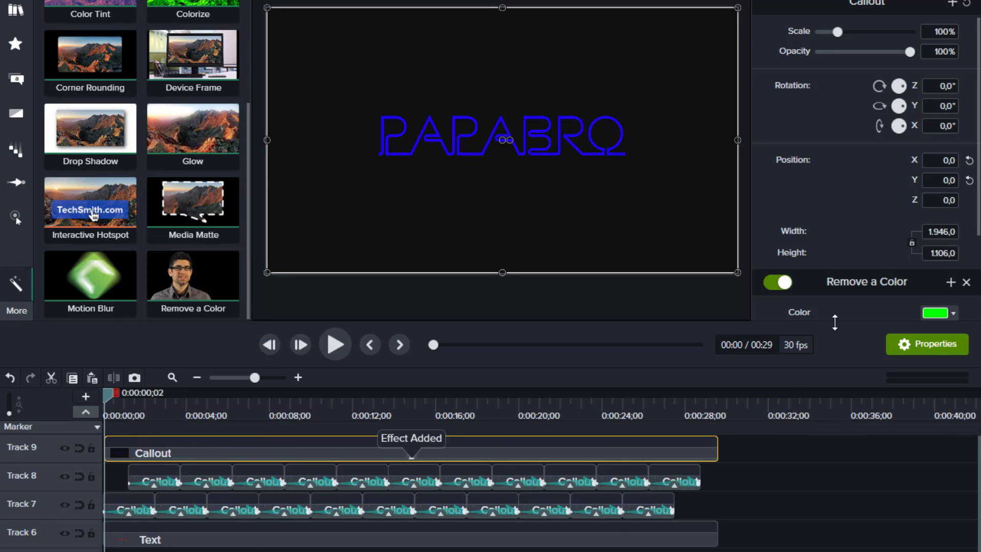
- Sample the blue of the PAPABRO lettering as the color to remove, and play the timeline to check the masked sweeps
click(937, 313)
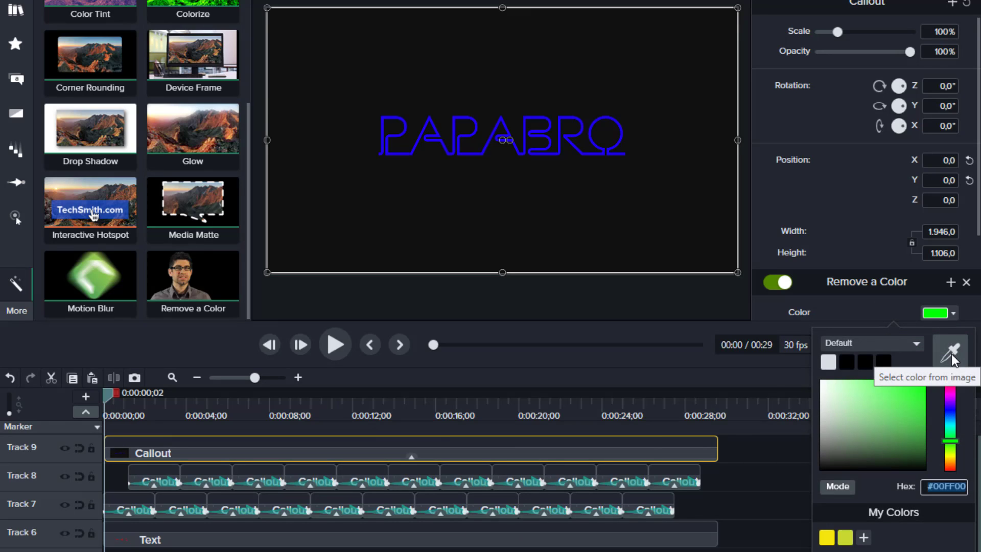
click(951, 354)
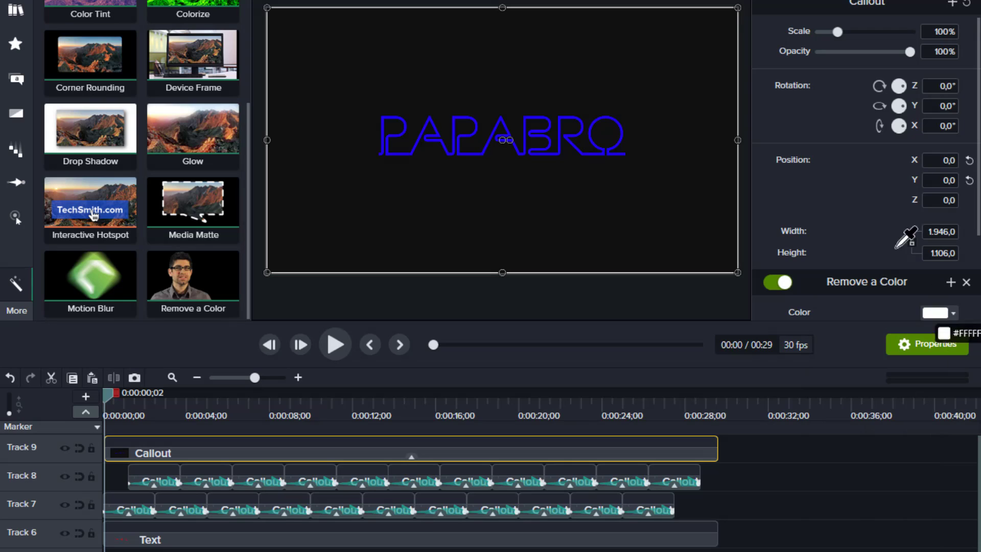
click(618, 122)
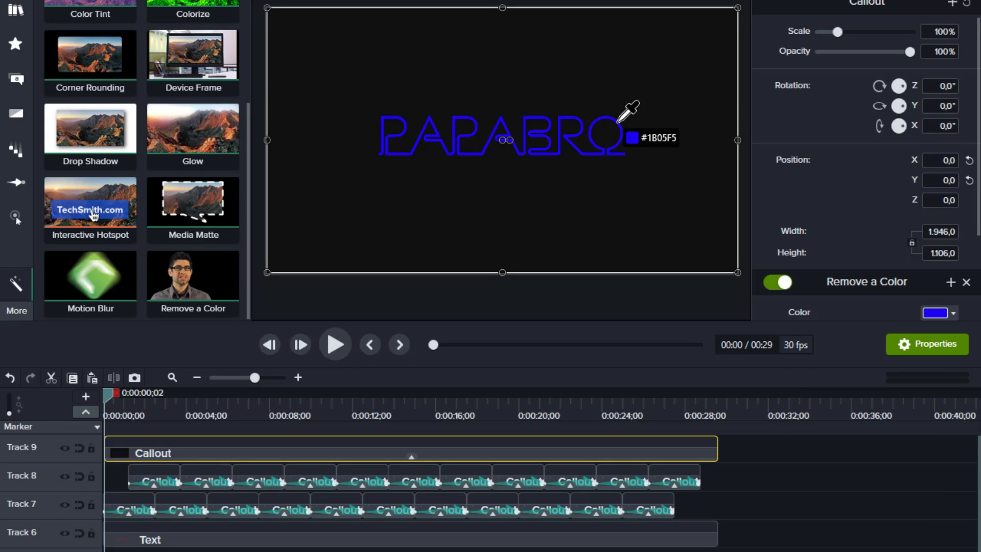
click(618, 123)
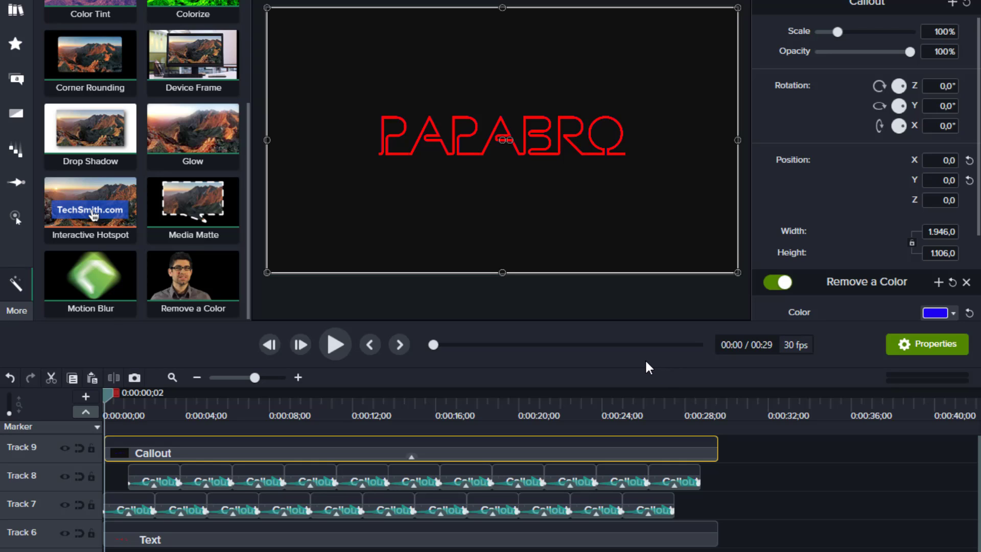
click(563, 307)
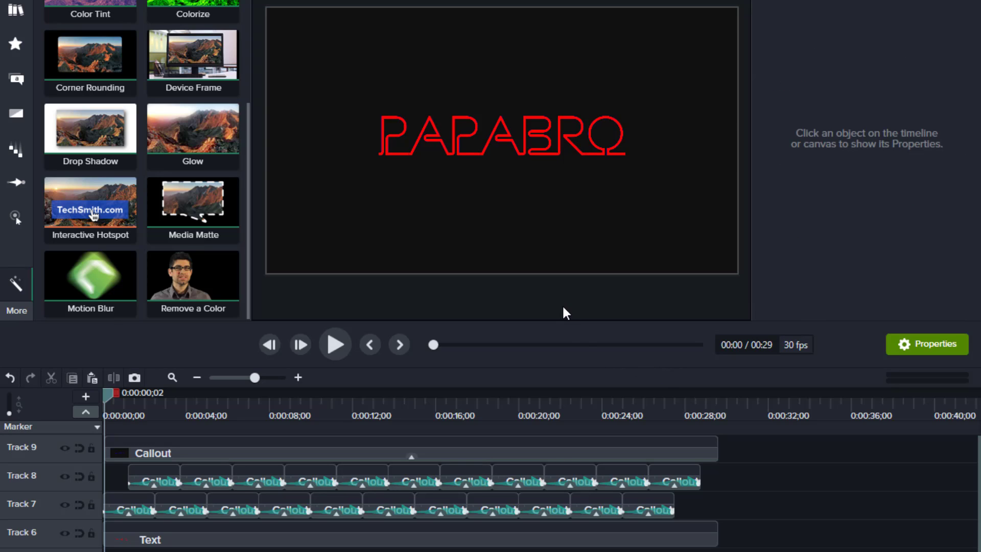
click(332, 343)
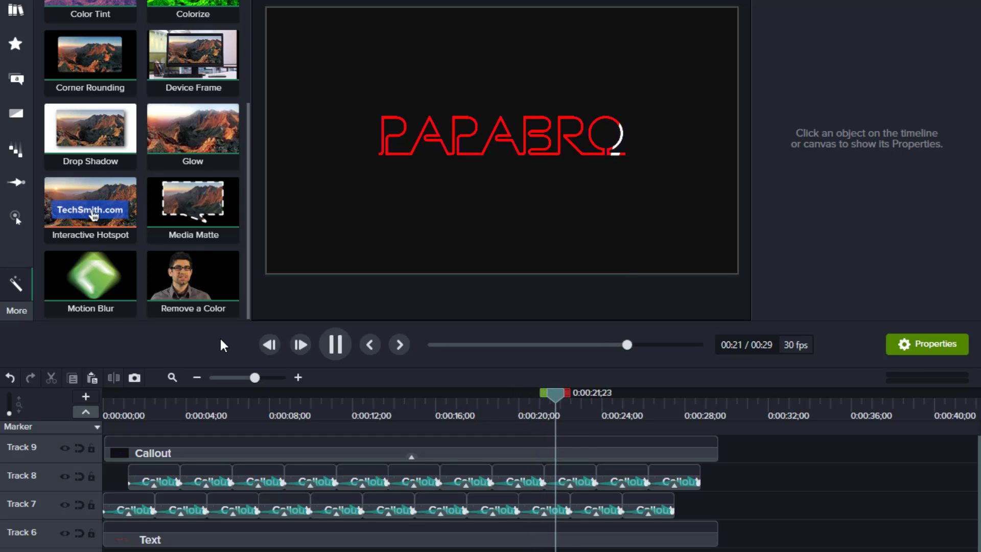
- Stop playback and split the PAPABRO text clip on Track 6 at 0:00:04;11, where the white sweep leaves the lettering
click(335, 344)
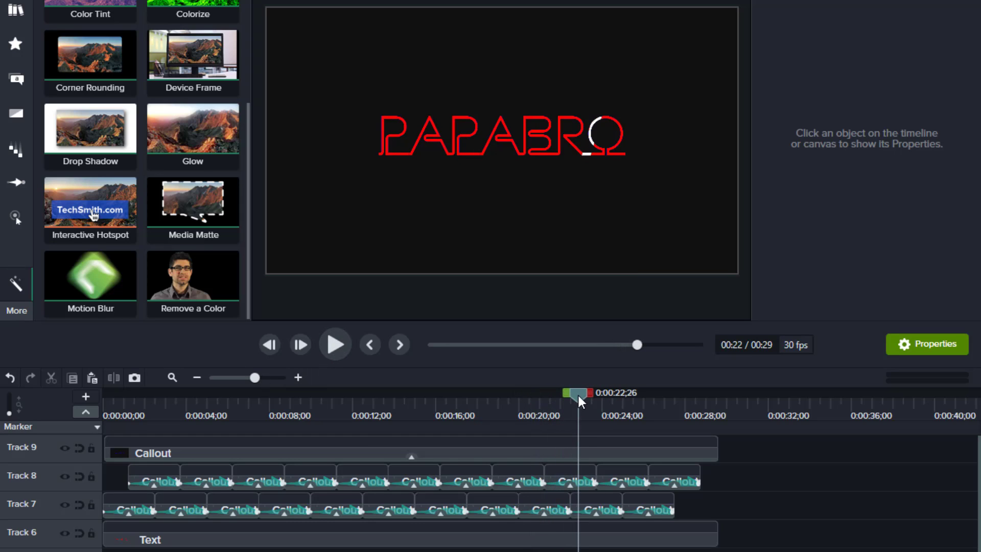
drag(578, 395, 82, 384)
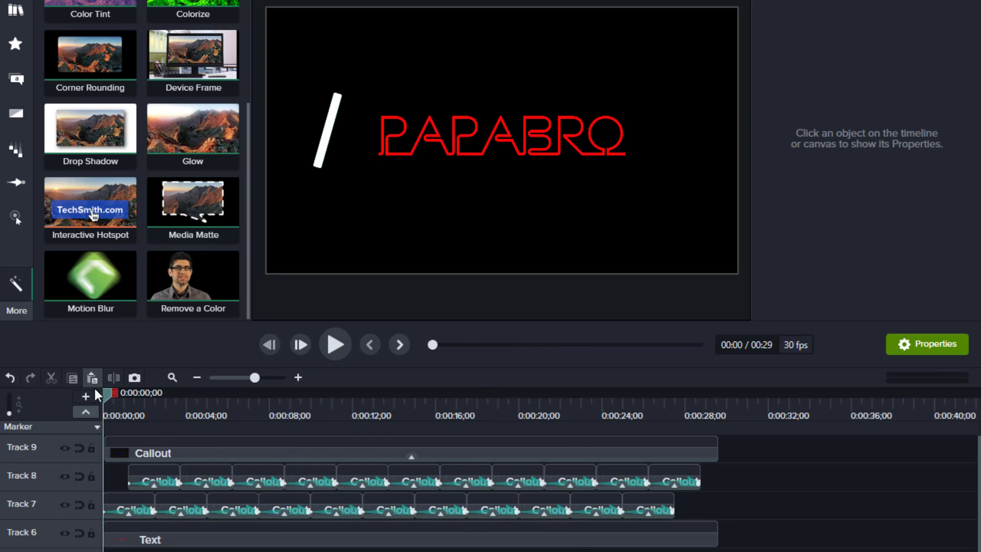
click(243, 543)
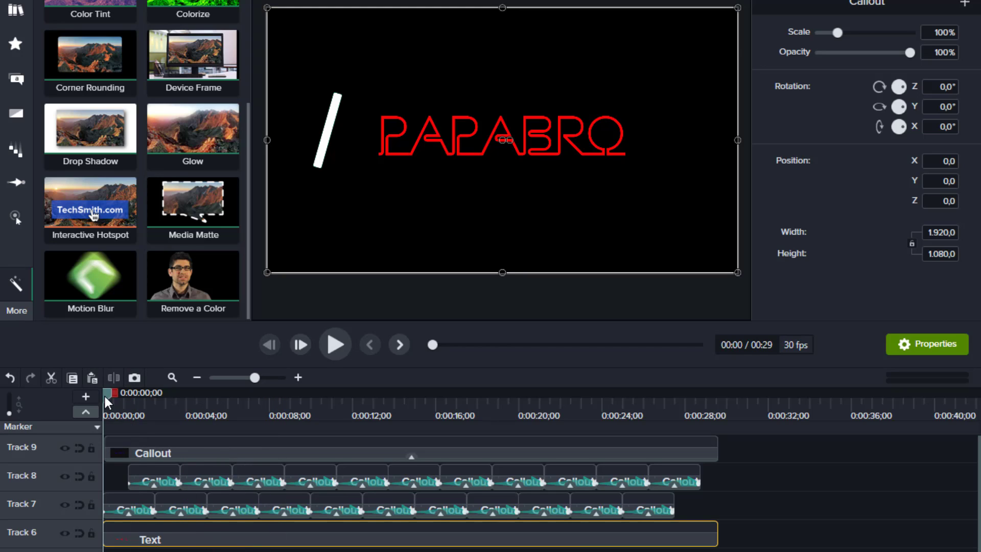
drag(106, 391, 199, 405)
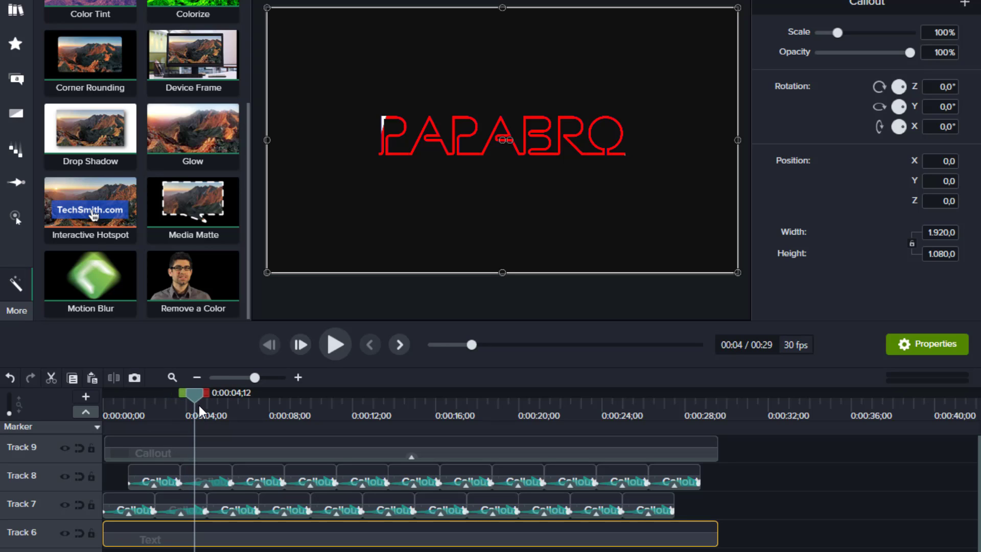
key(comma)
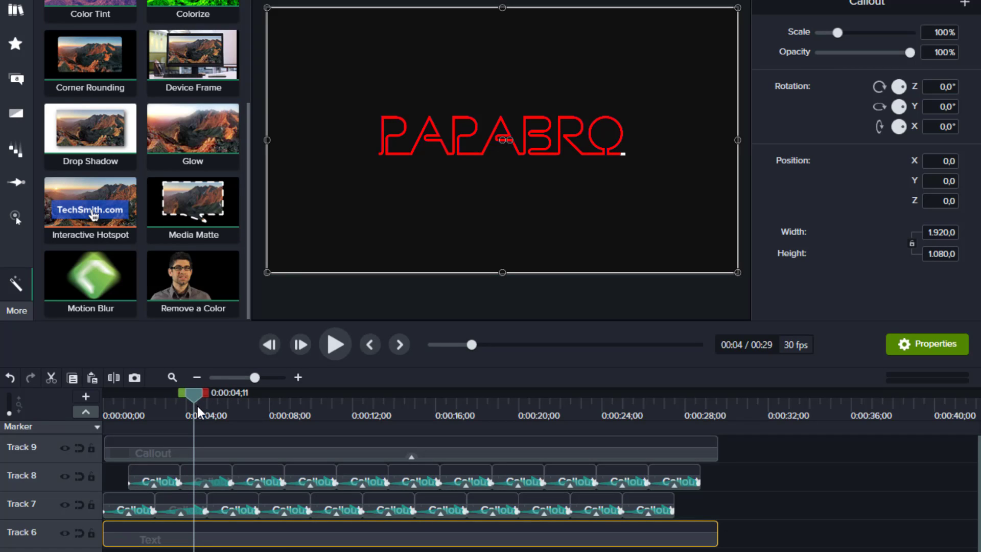
right_click(200, 403)
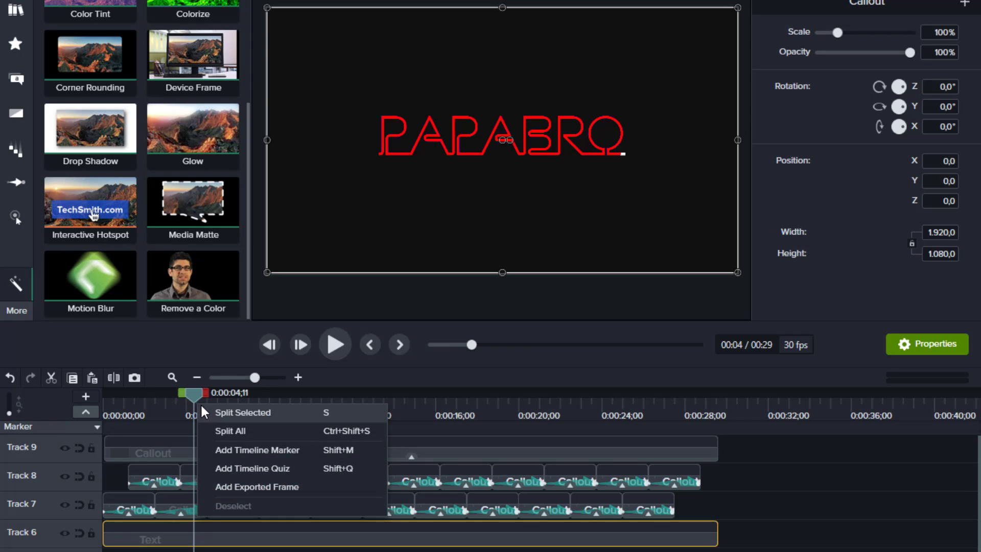
click(215, 409)
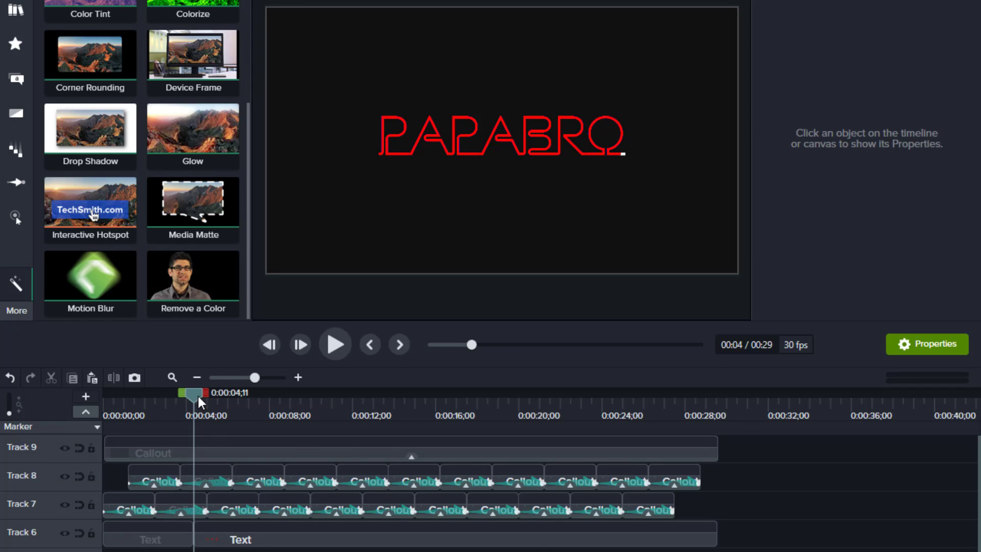
- Split the remaining Track 6 text at the end of each white sweep, from 0:00:08;03 through 0:00:23;03
drag(197, 394, 279, 419)
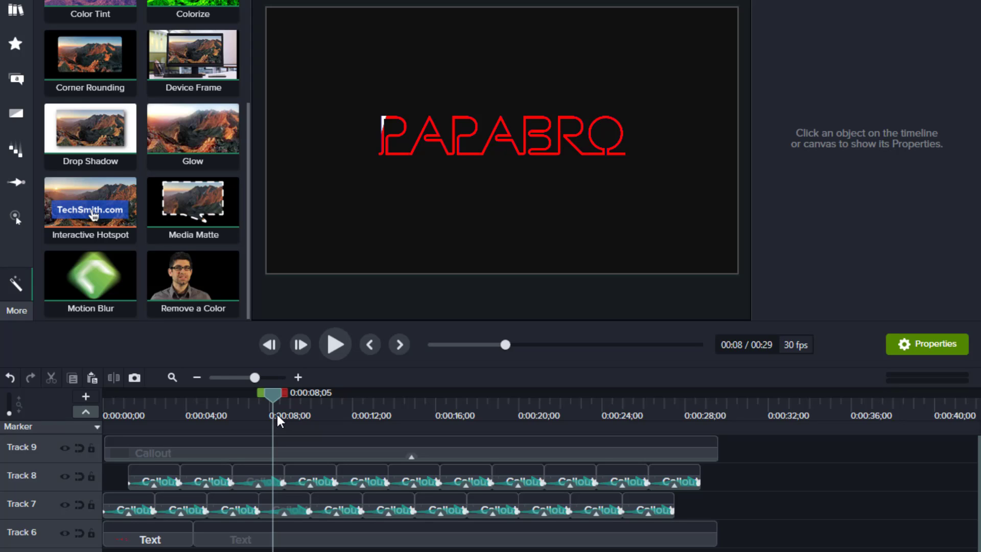
drag(275, 393, 274, 397)
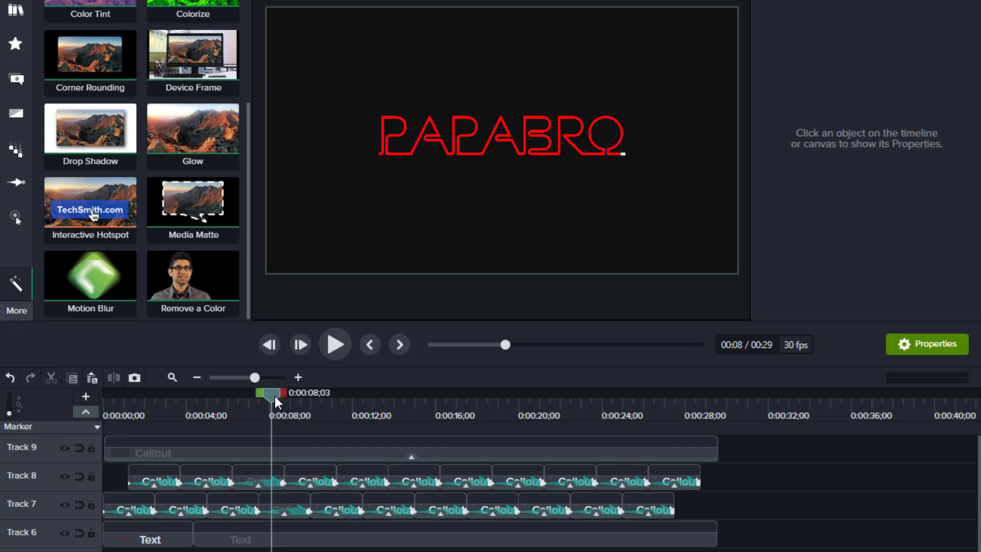
right_click(274, 394)
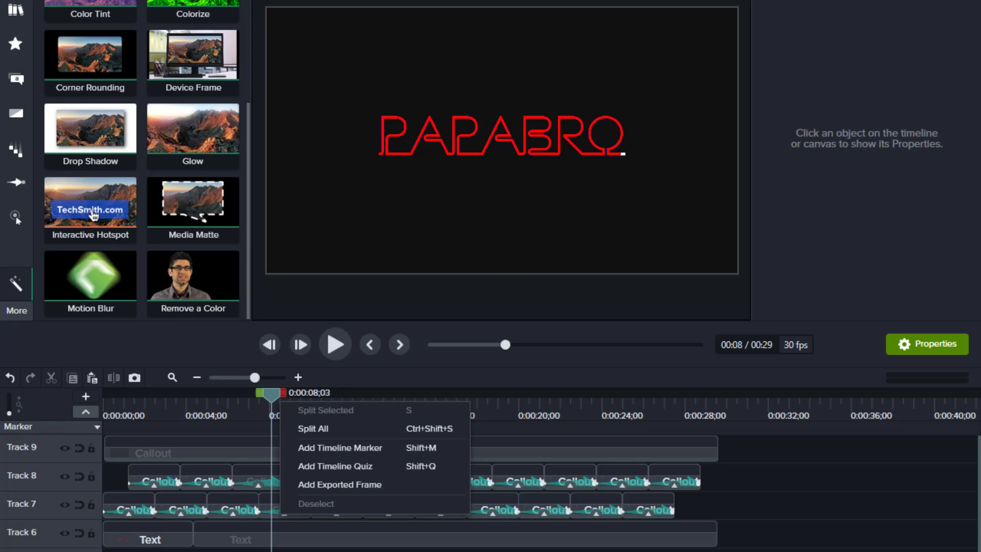
click(325, 548)
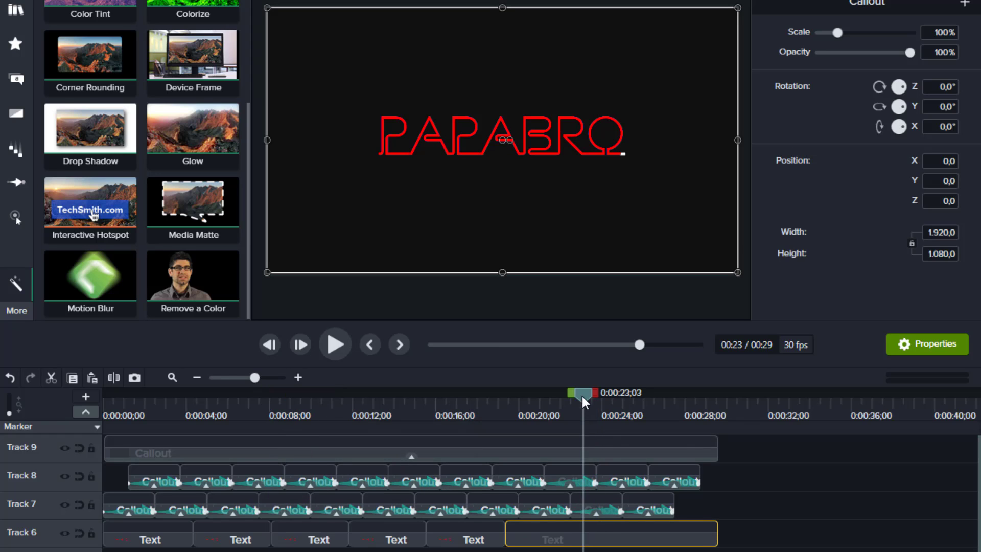
right_click(581, 397)
click(603, 404)
- Split the last text segment on Track 6 at 0:00:26;26, where the final sweep ends
drag(581, 396, 658, 402)
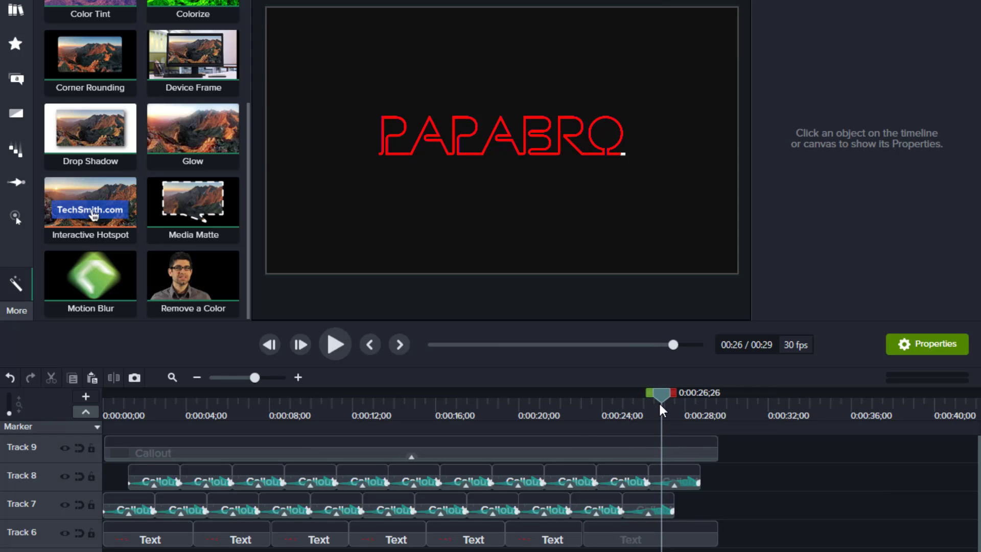
click(665, 529)
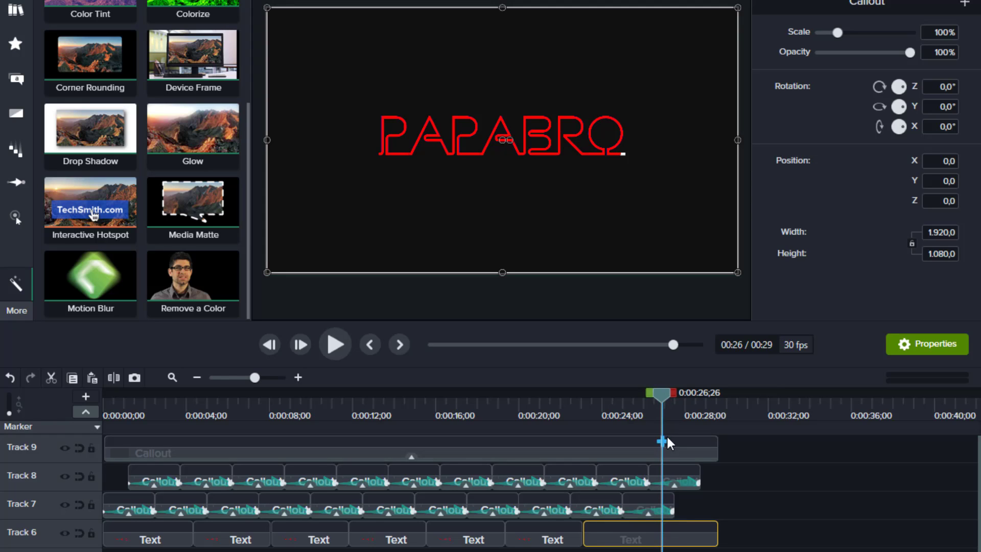
right_click(663, 399)
click(672, 409)
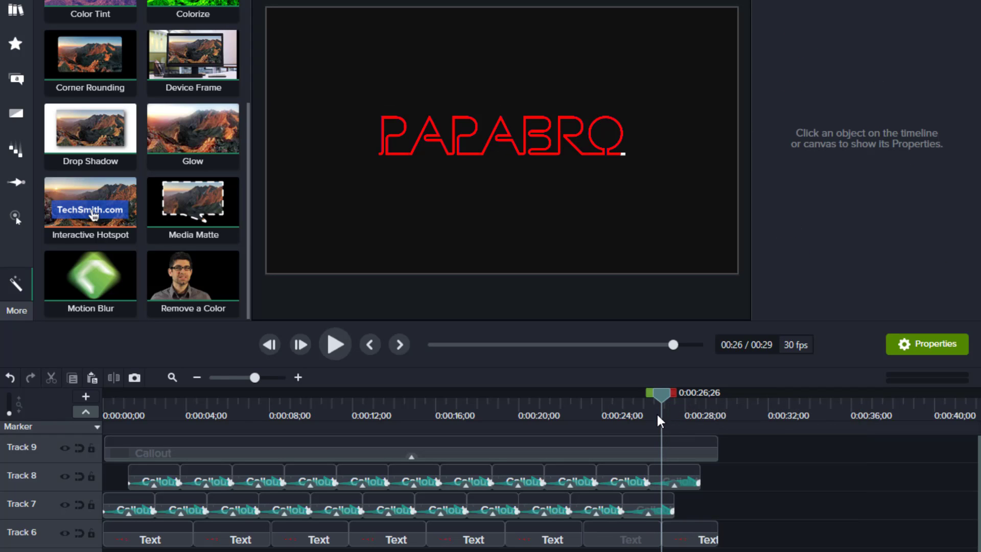
- Try green #02FB48 on the second text segment of Track 6, and settle on orange #FB8109 as its font color
drag(658, 397, 109, 418)
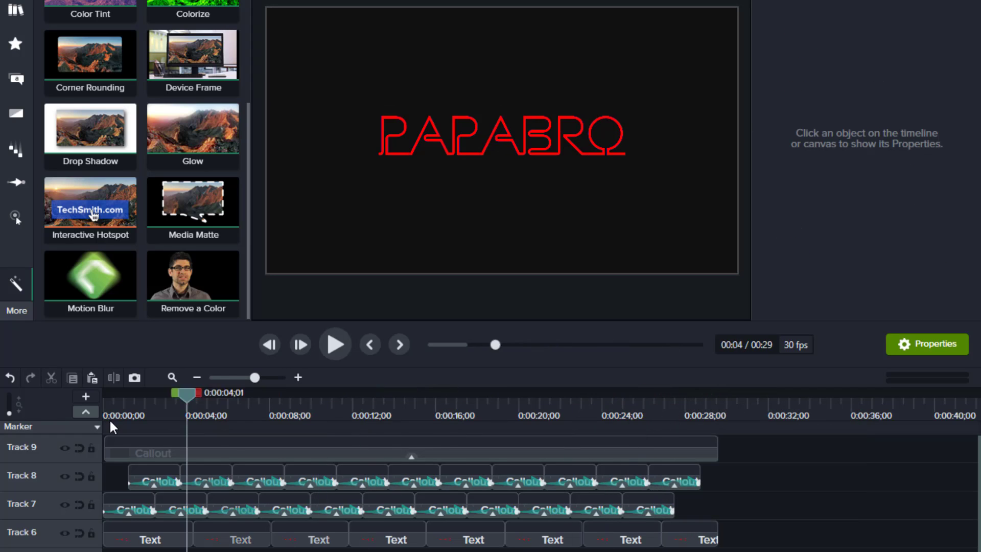
click(145, 548)
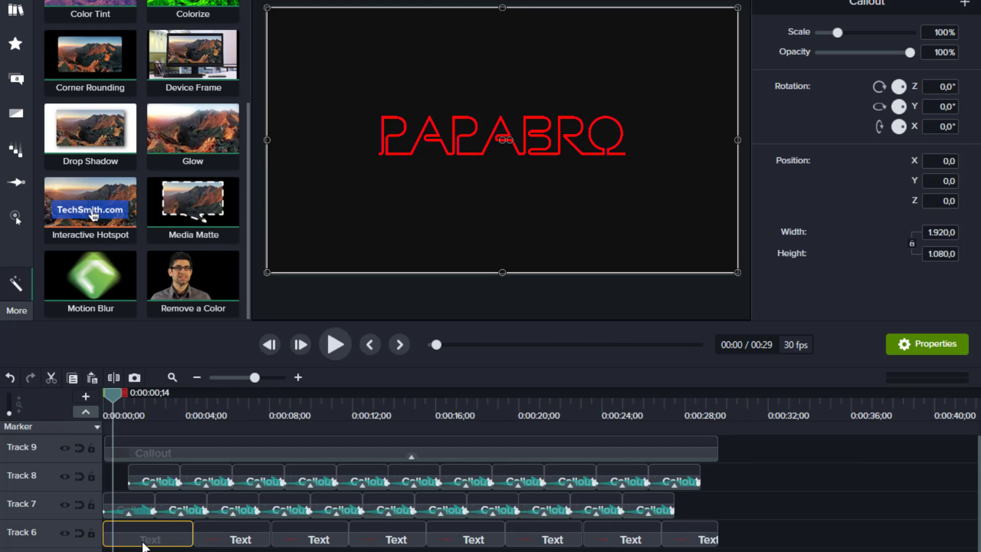
click(197, 540)
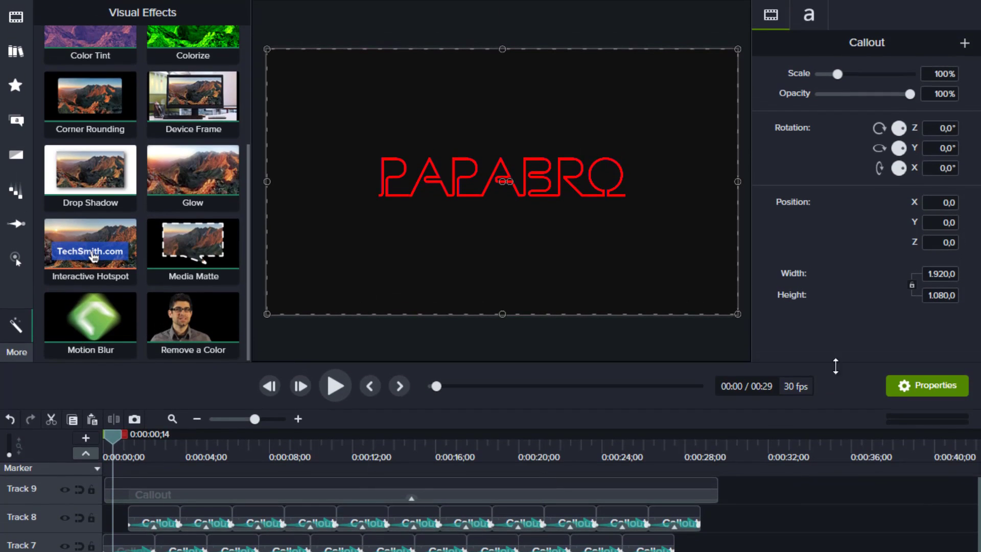
click(812, 23)
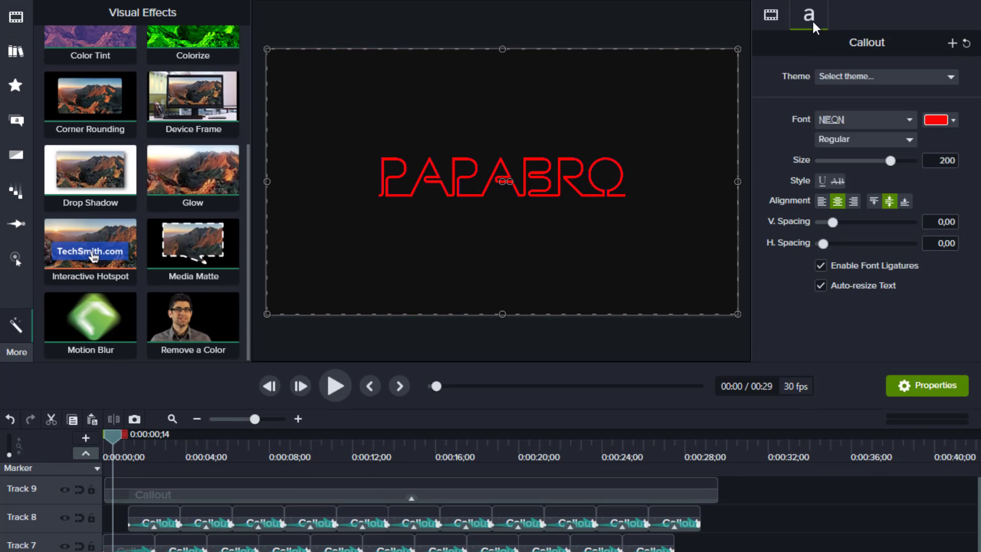
click(935, 124)
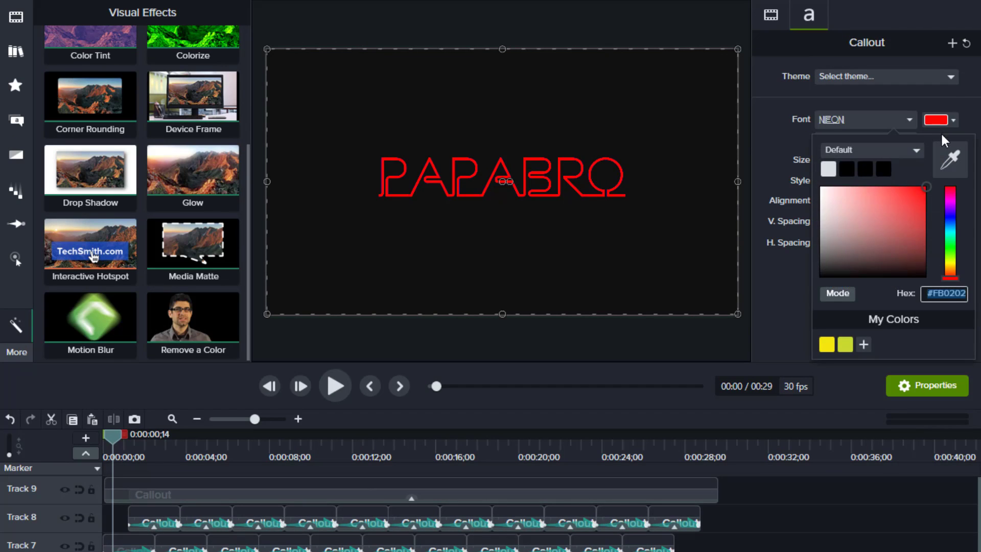
click(949, 236)
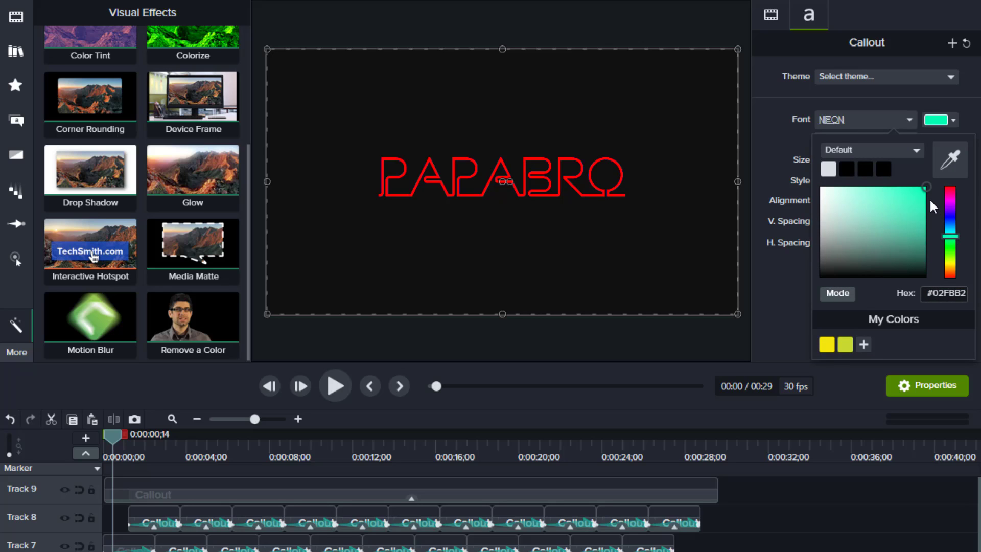
click(950, 244)
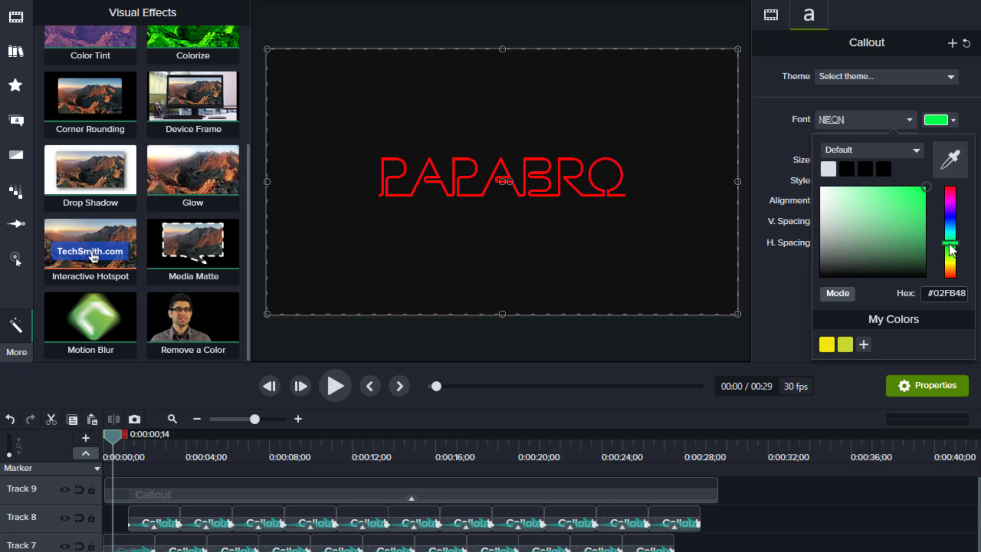
click(923, 187)
drag(118, 436, 224, 462)
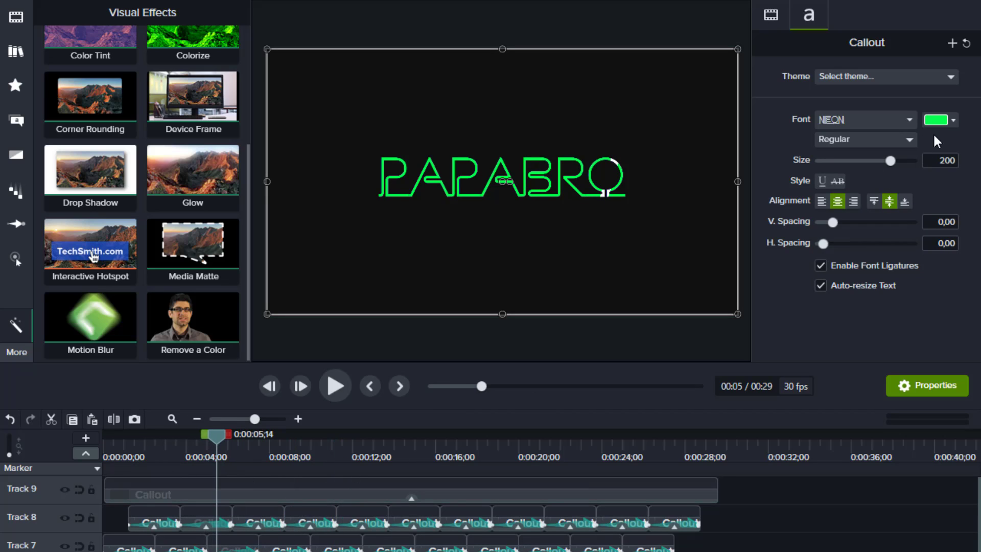
click(933, 120)
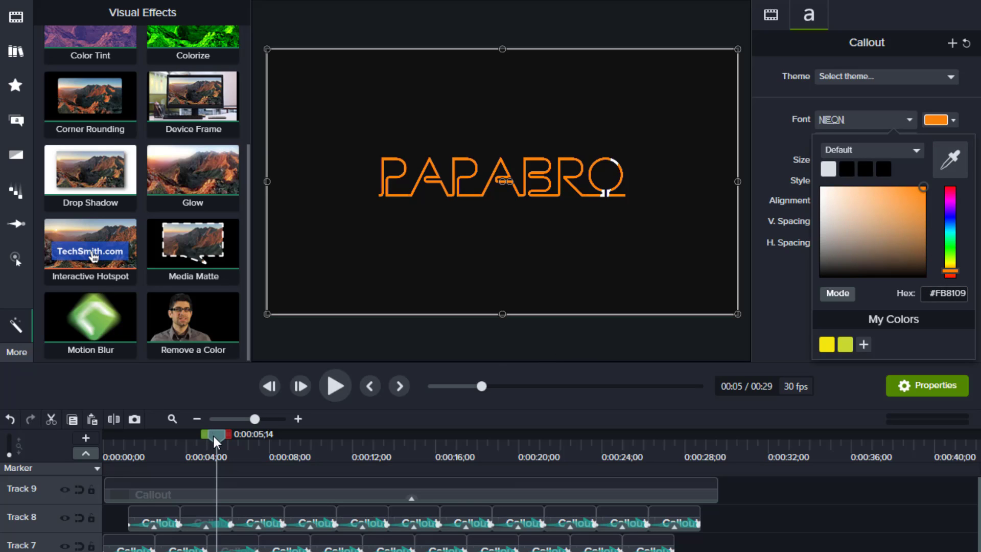
- Change the font color of the third text segment on Track 6 to yellow #FBEC02
drag(212, 433, 290, 451)
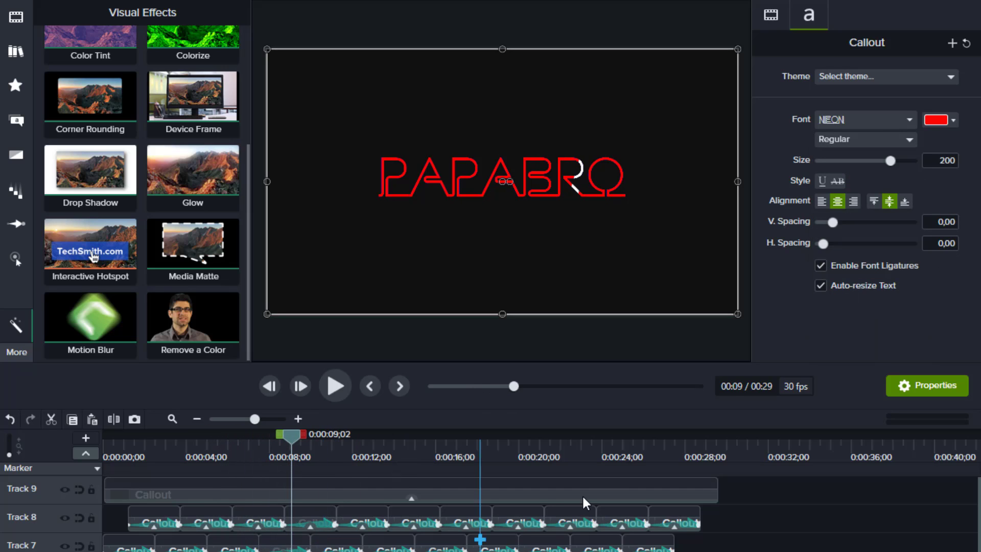
click(937, 120)
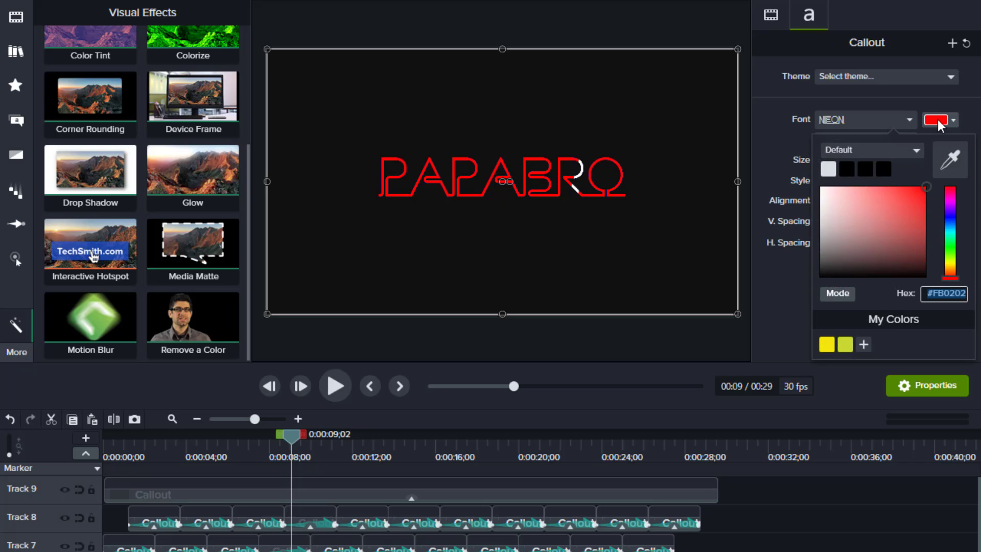
click(949, 265)
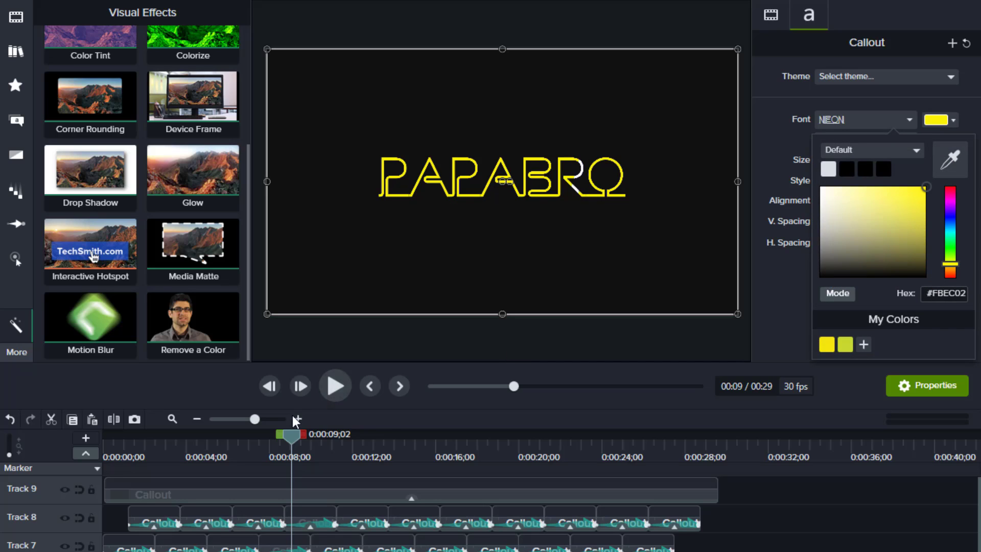
- Darken the third text segment's yellow to #CBC015, compare it against the white sweep, and adjust the shade further
drag(287, 434, 326, 454)
click(936, 123)
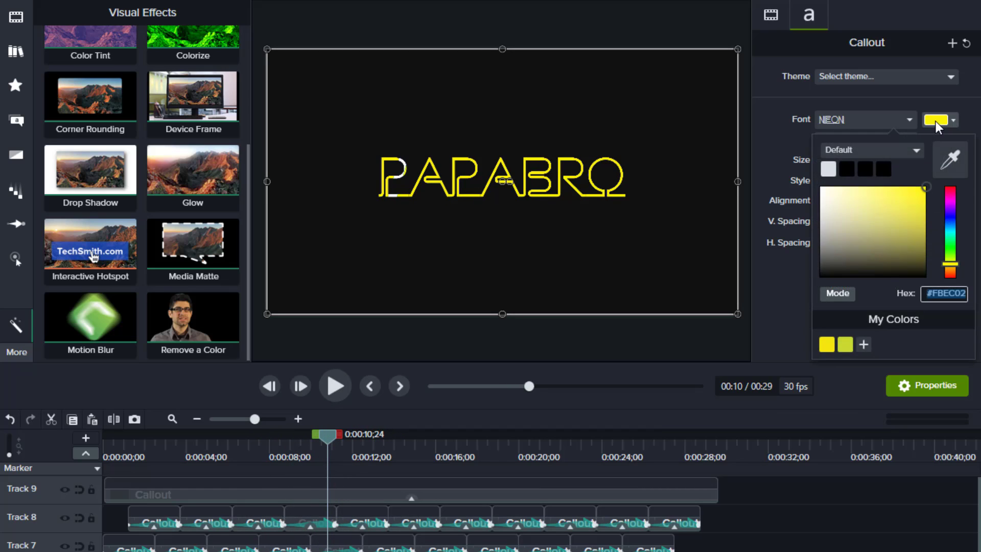
click(915, 206)
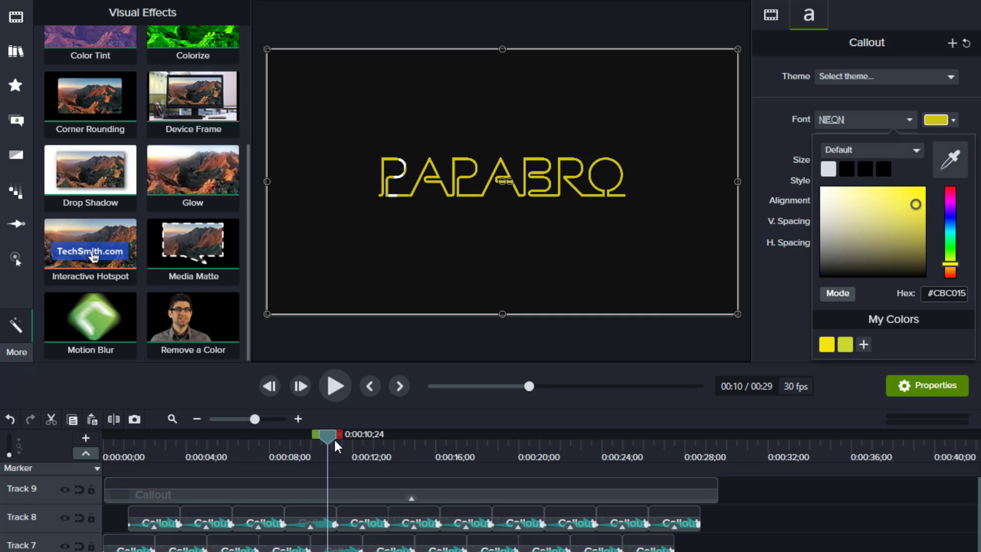
drag(326, 434, 296, 446)
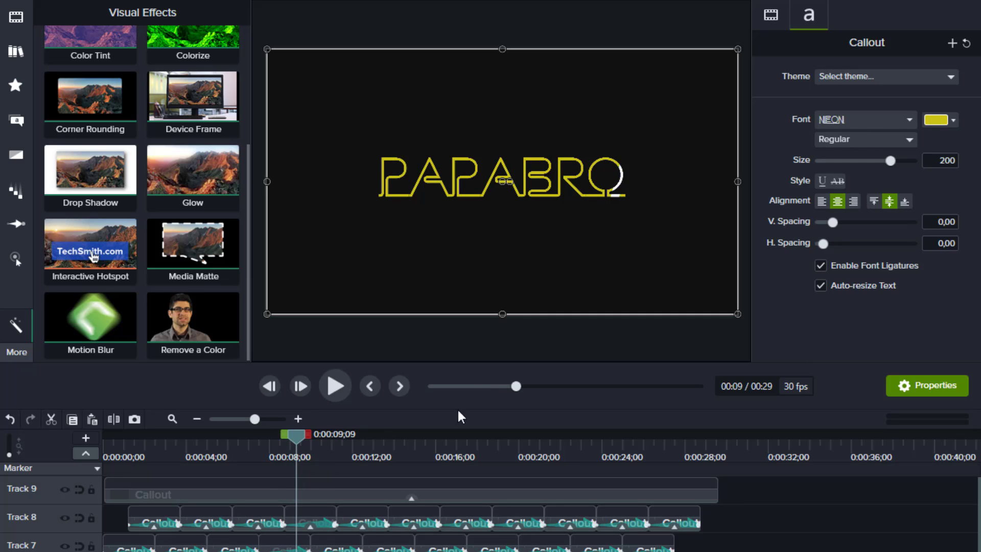
click(931, 121)
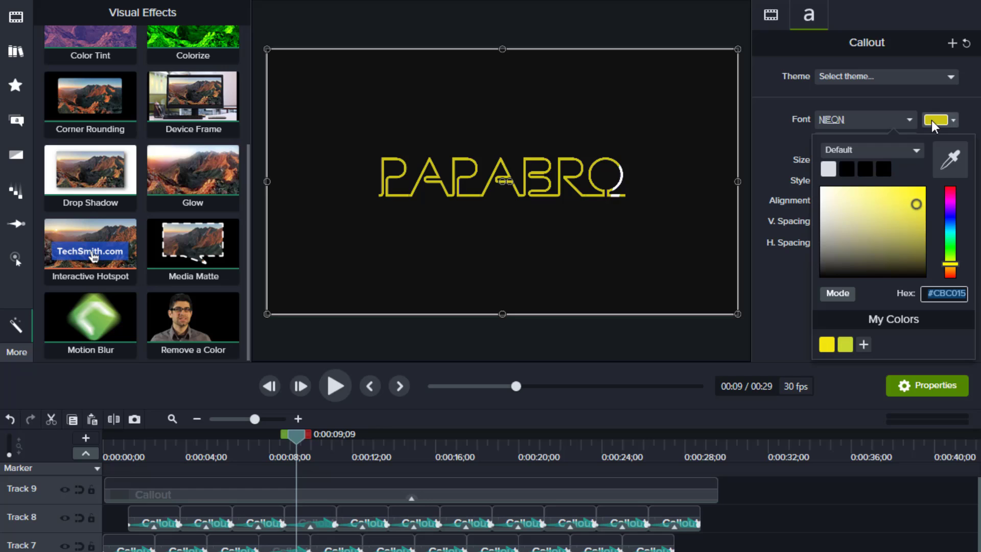
click(884, 219)
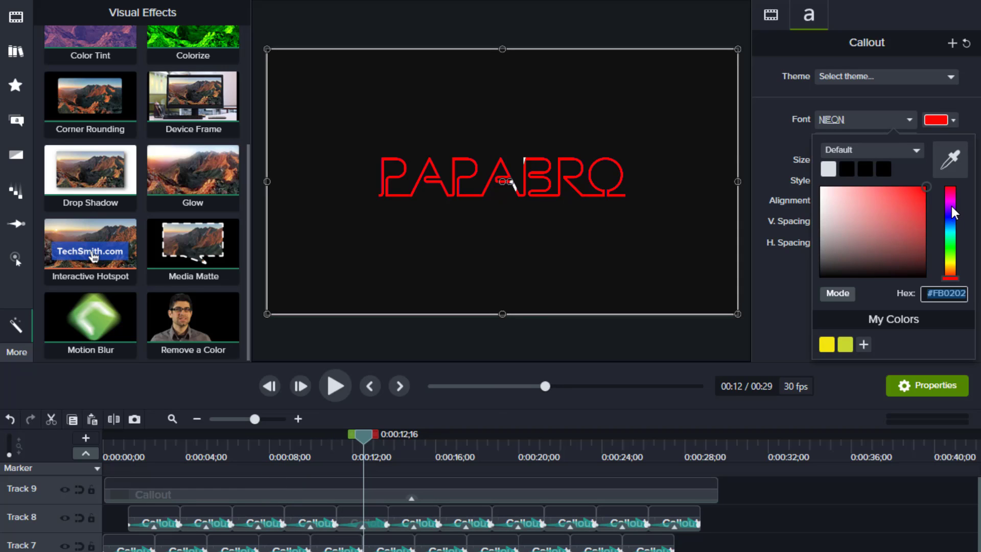
- Set the font color of the fourth text segment to purple #AC02FB and of the fifth to blue #0E02FB
click(951, 207)
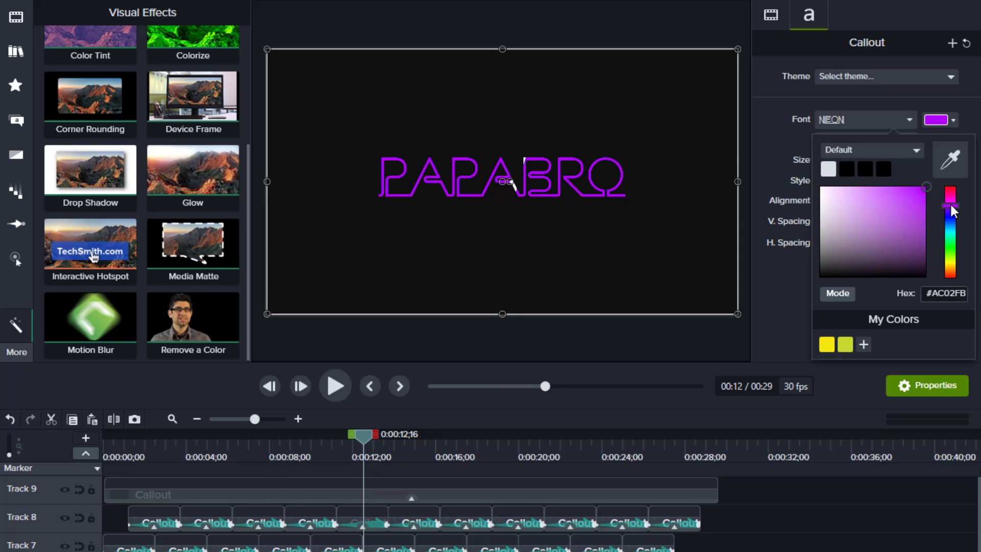
drag(376, 437, 443, 451)
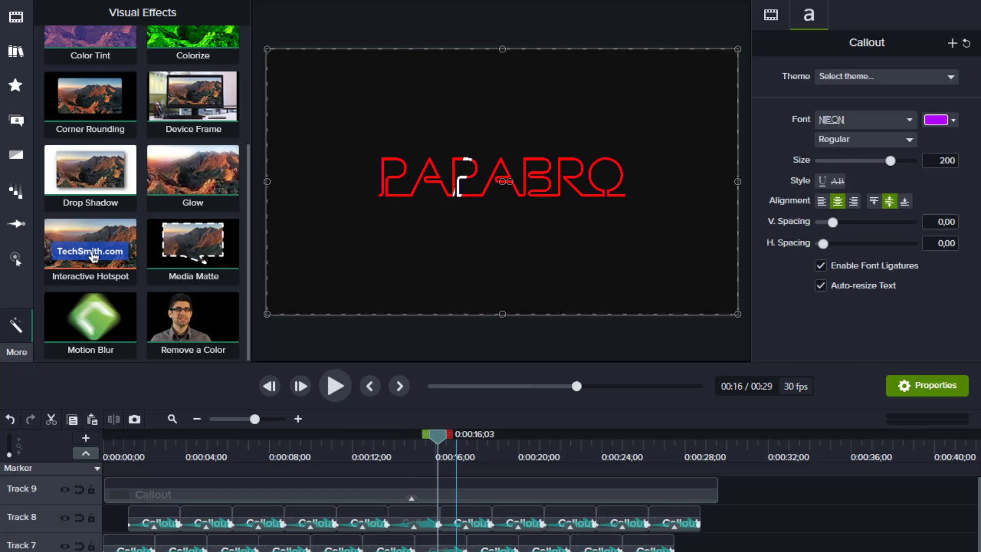
click(936, 121)
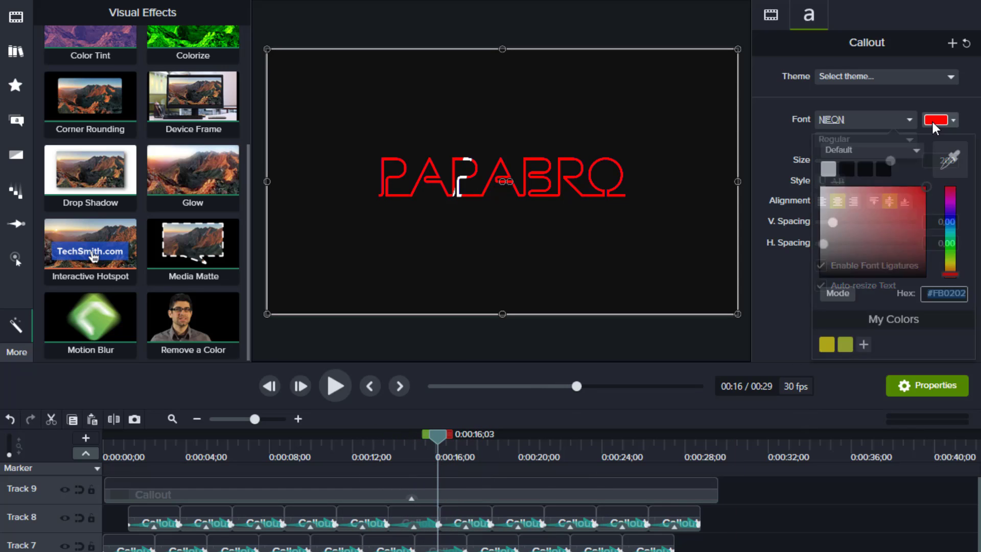
click(954, 216)
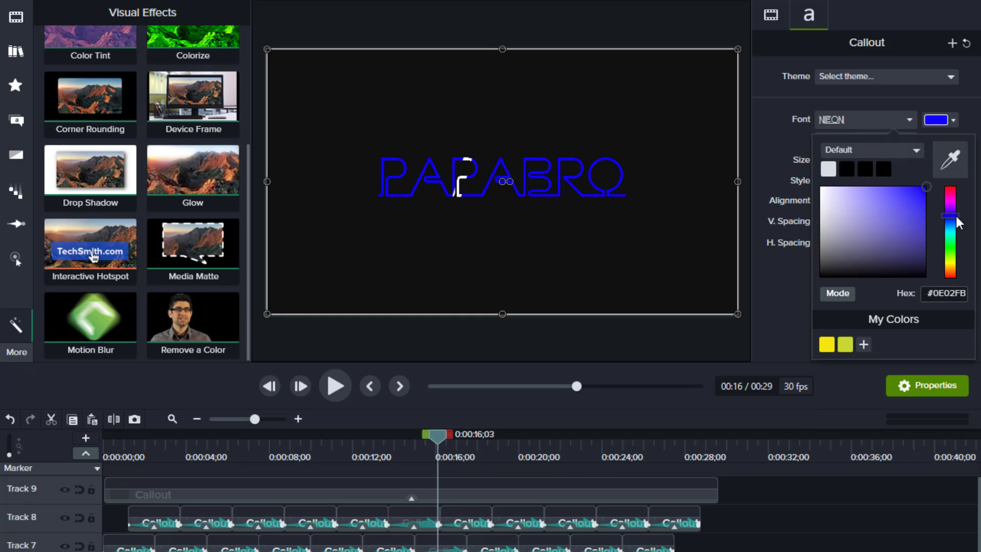
- Set the font color of the PAPABRO text segment at 0:00:20;14 to violet #C902FB
drag(453, 437, 529, 454)
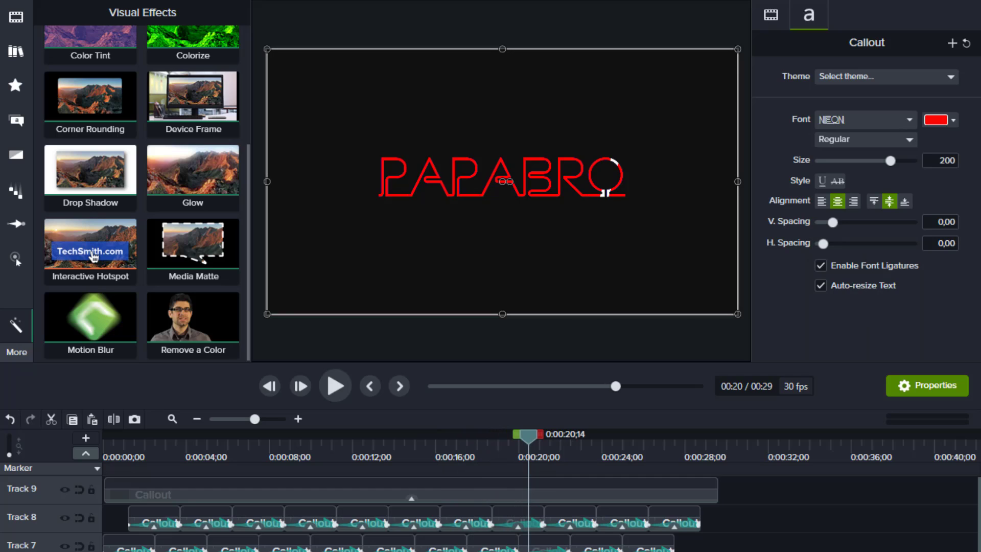
click(931, 122)
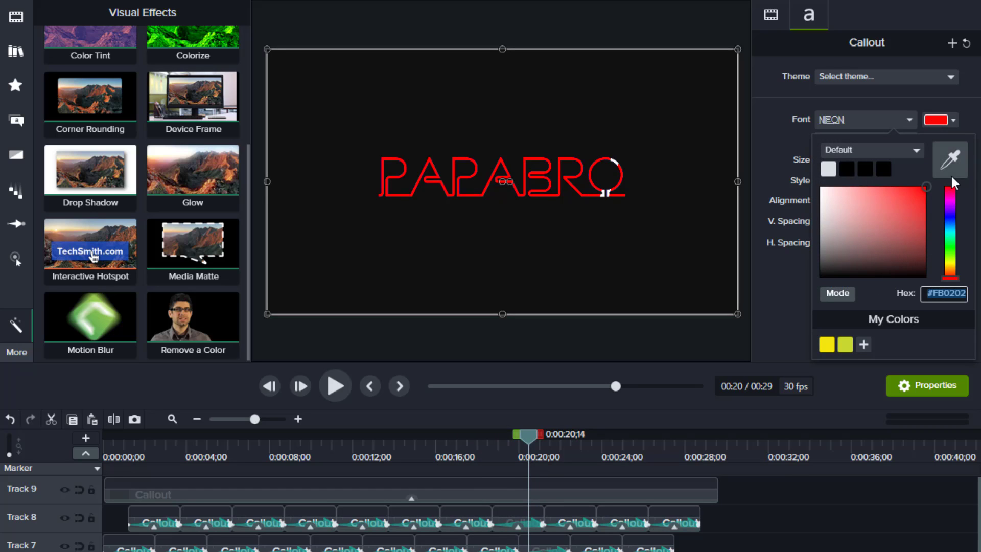
click(952, 203)
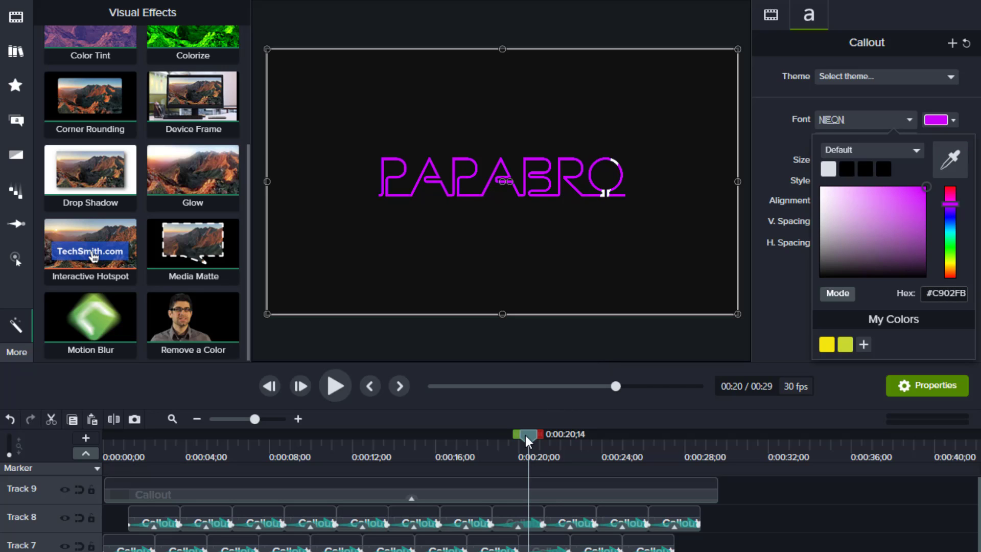
- Set the font color of the text segment at 0:00:24;15 to muted greyish pink #A68989
drag(525, 437, 612, 437)
click(936, 119)
click(884, 207)
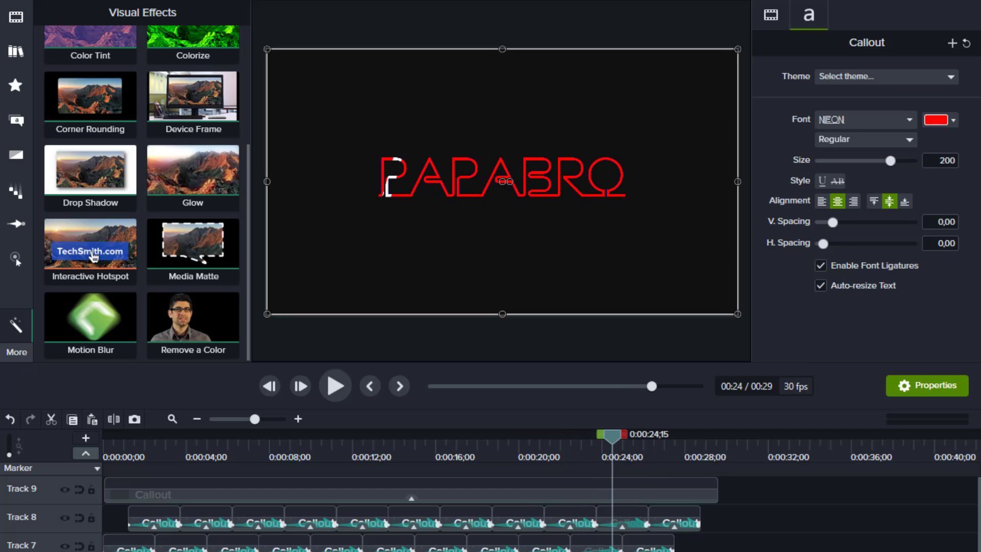
click(932, 123)
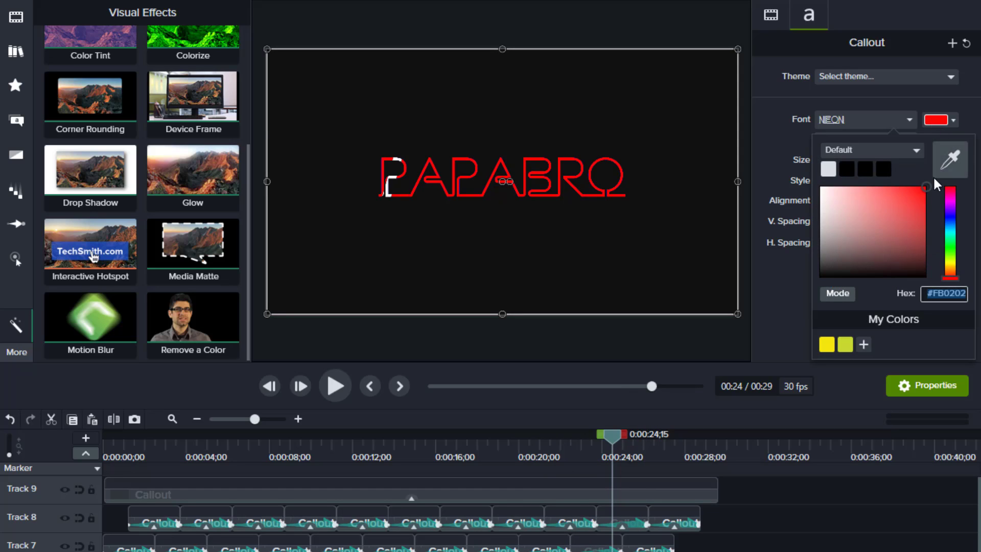
drag(852, 268, 839, 219)
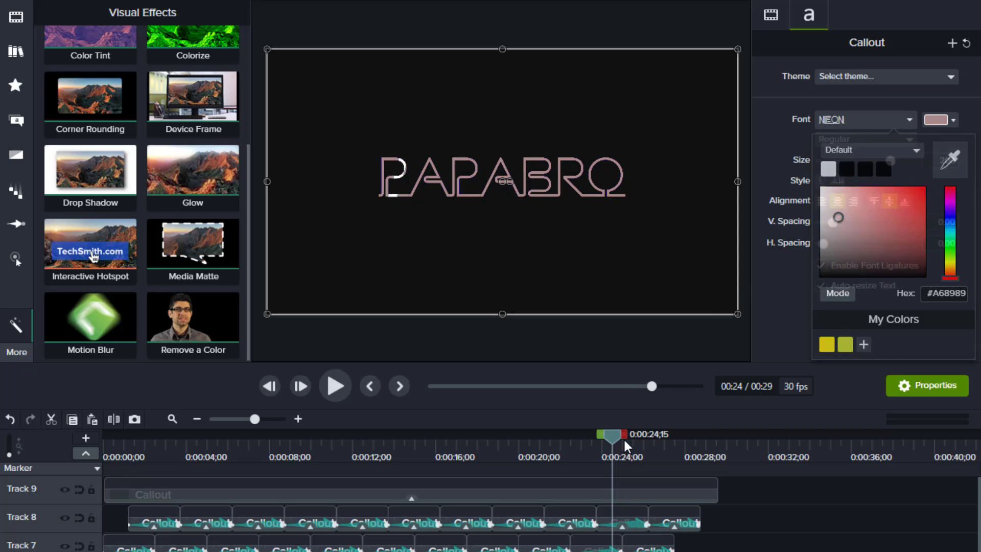
- Check the last sweep around 0:00:26;11, and play the whole intro from the beginning
drag(626, 442, 649, 455)
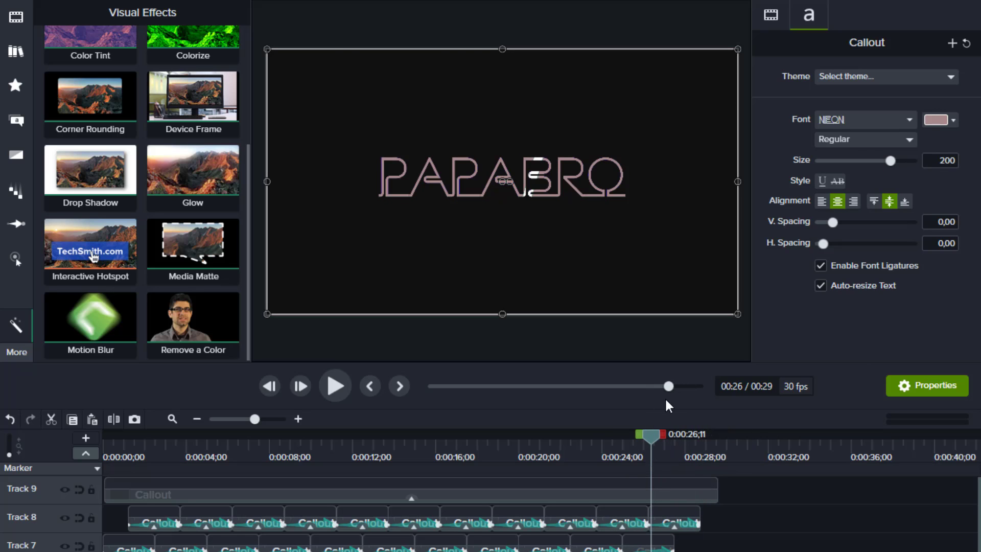
drag(667, 391, 413, 394)
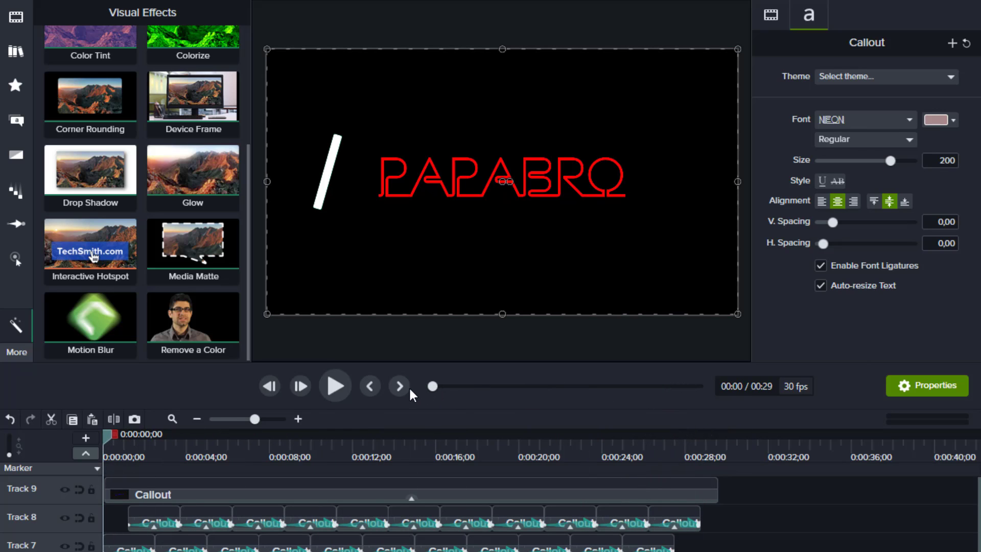
click(339, 388)
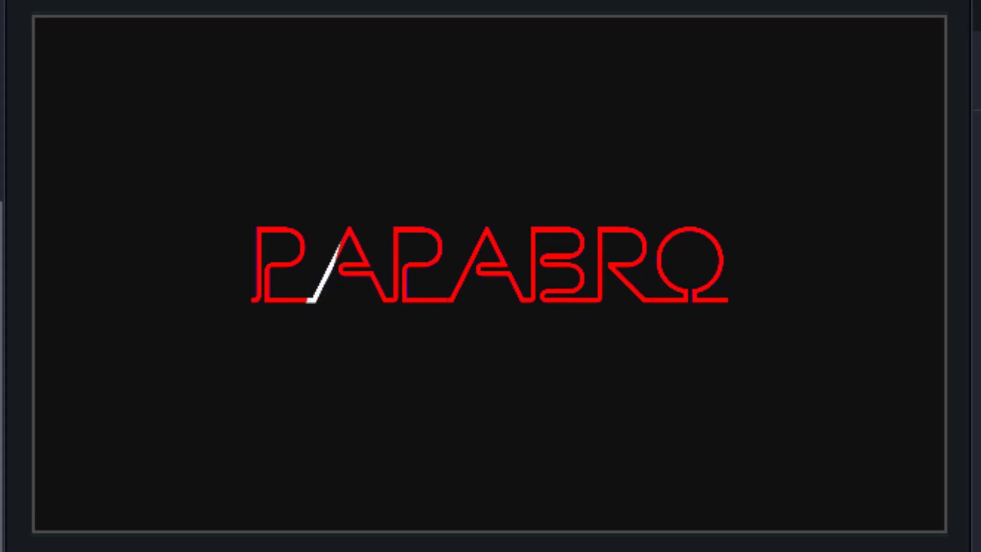